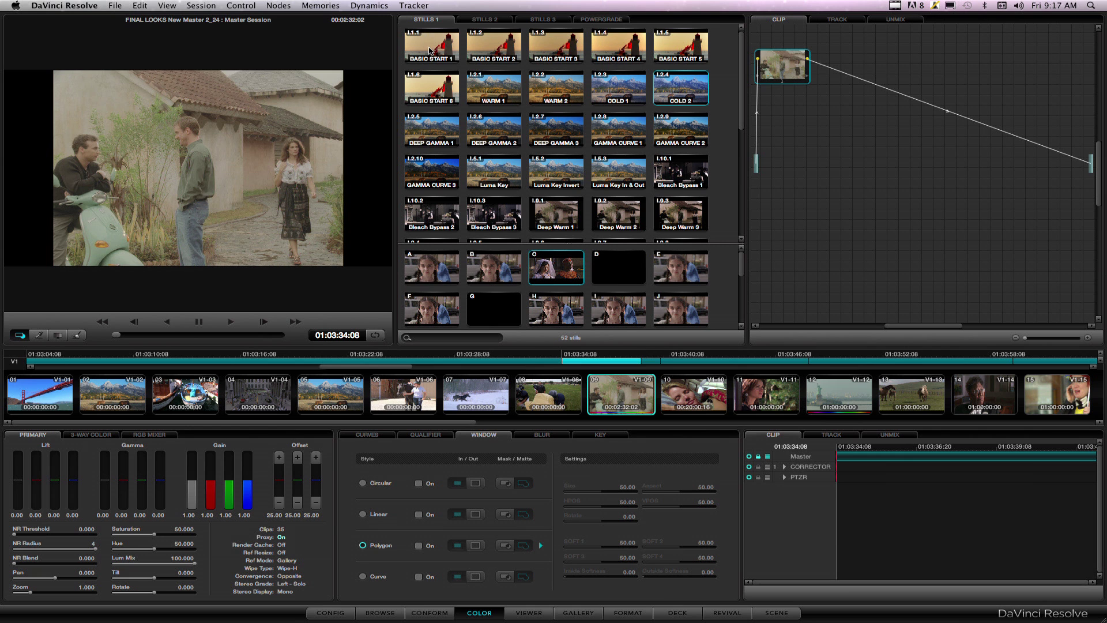
- Apply the BASIC START 1 through BASIC START 6 stills in turn to clip 09 to compare the base grades
double_click(429, 50)
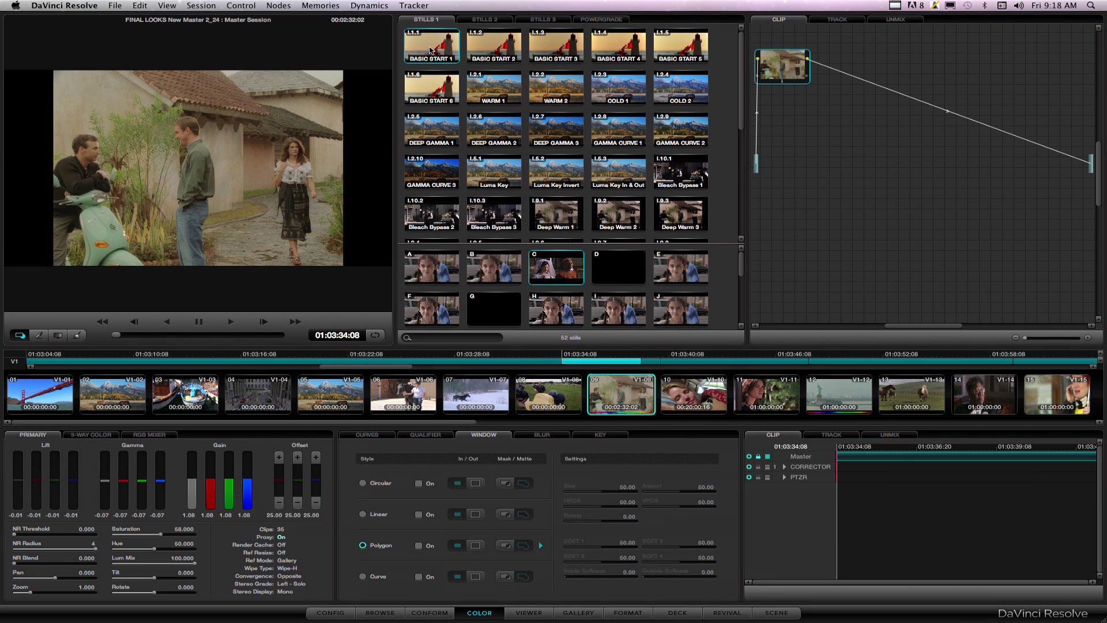
double_click(499, 52)
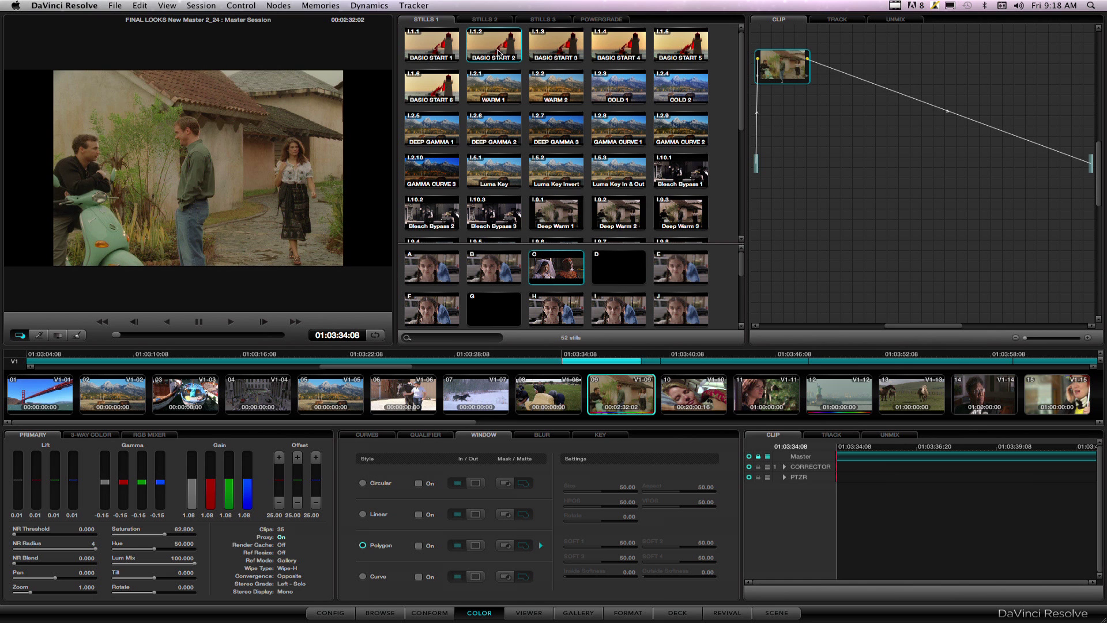
double_click(567, 47)
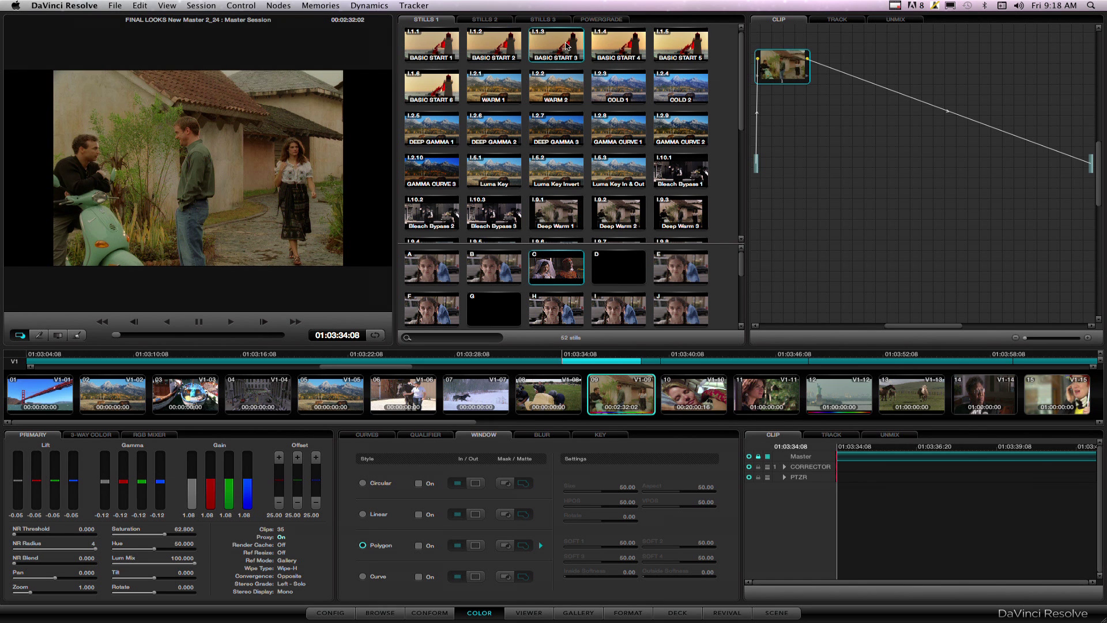
double_click(624, 51)
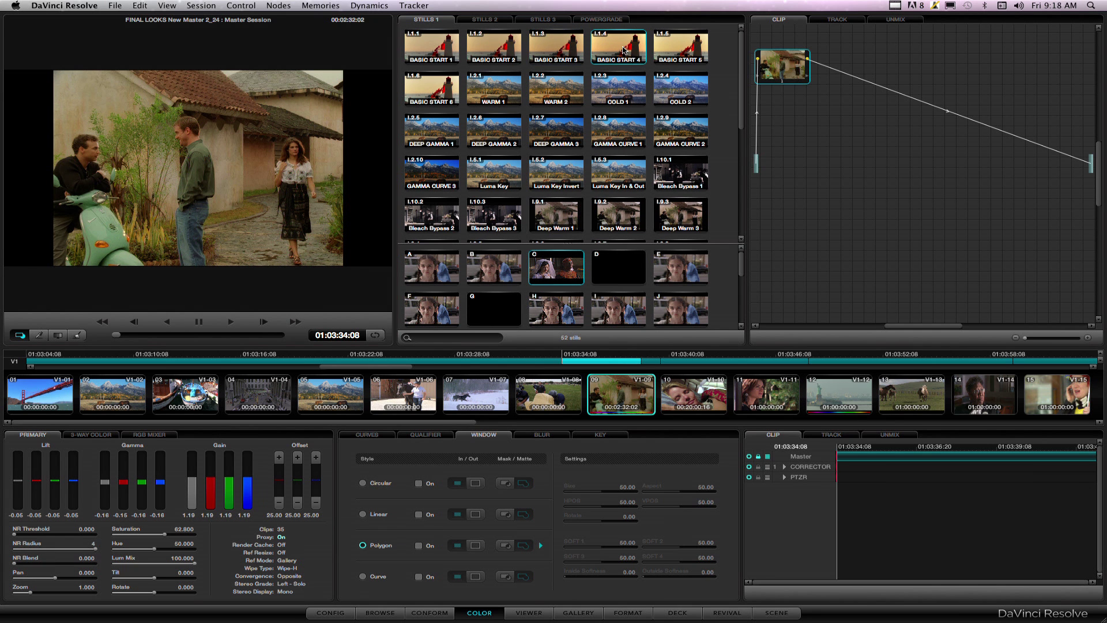
double_click(677, 57)
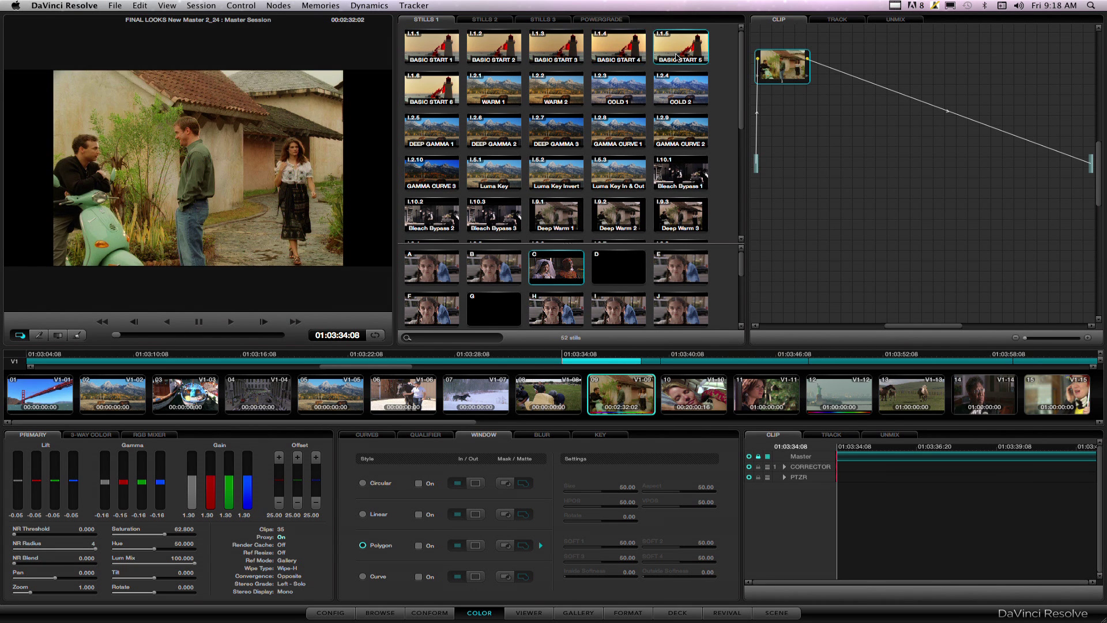
scroll(447, 88, "down", 1)
double_click(447, 89)
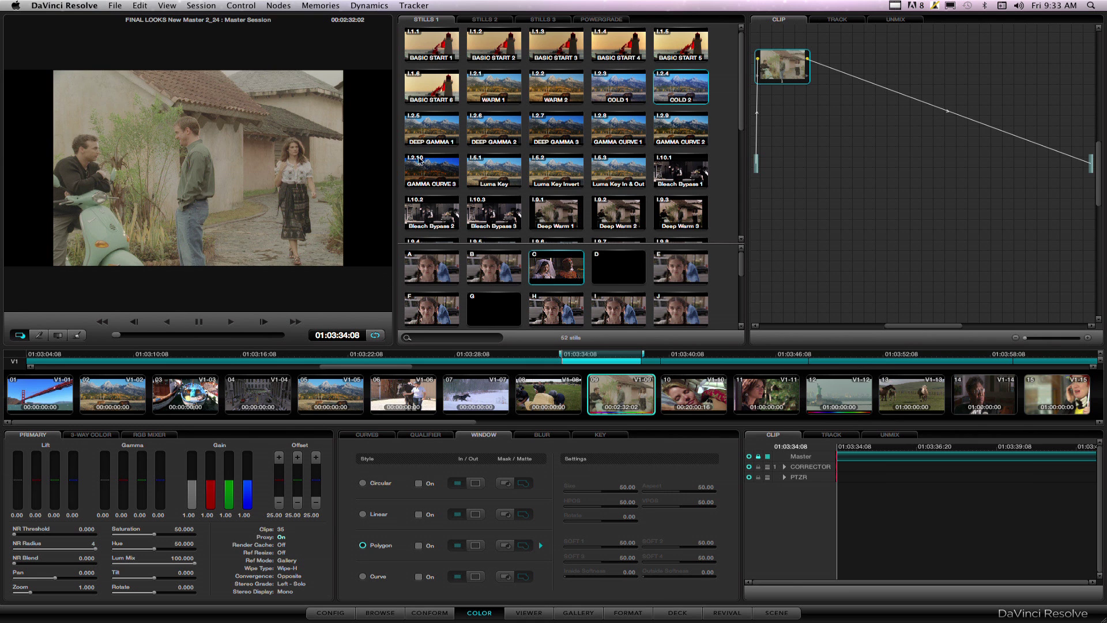
- Apply the WARM 1, WARM 2, COLD 1 and COLD 2 stills in turn to clip 09 to compare colour temperatures
left_click(504, 90)
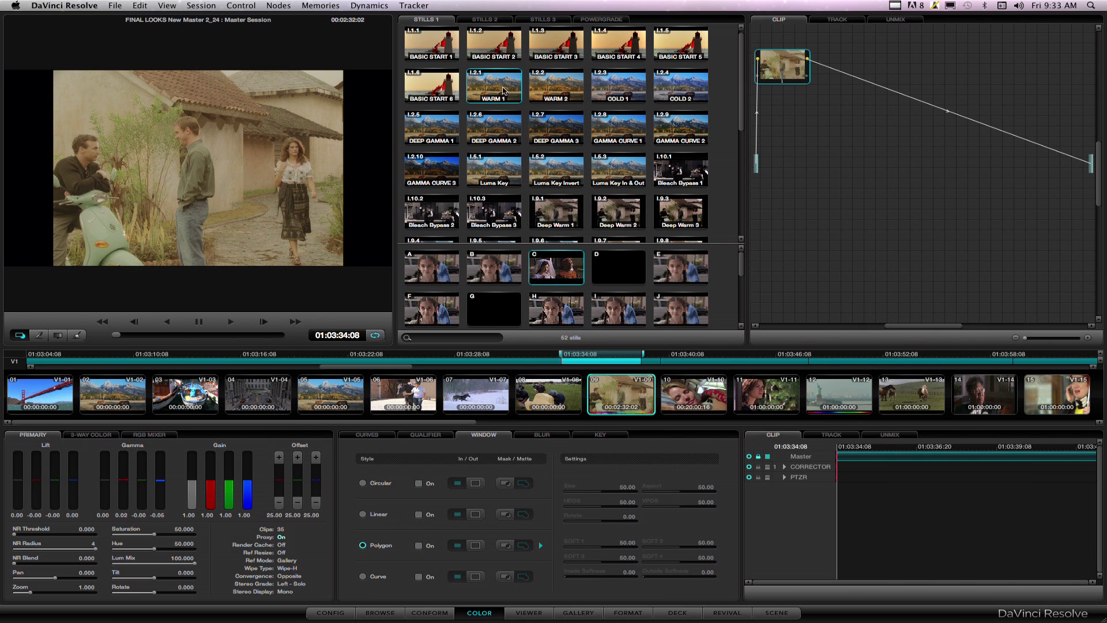
left_click(546, 87)
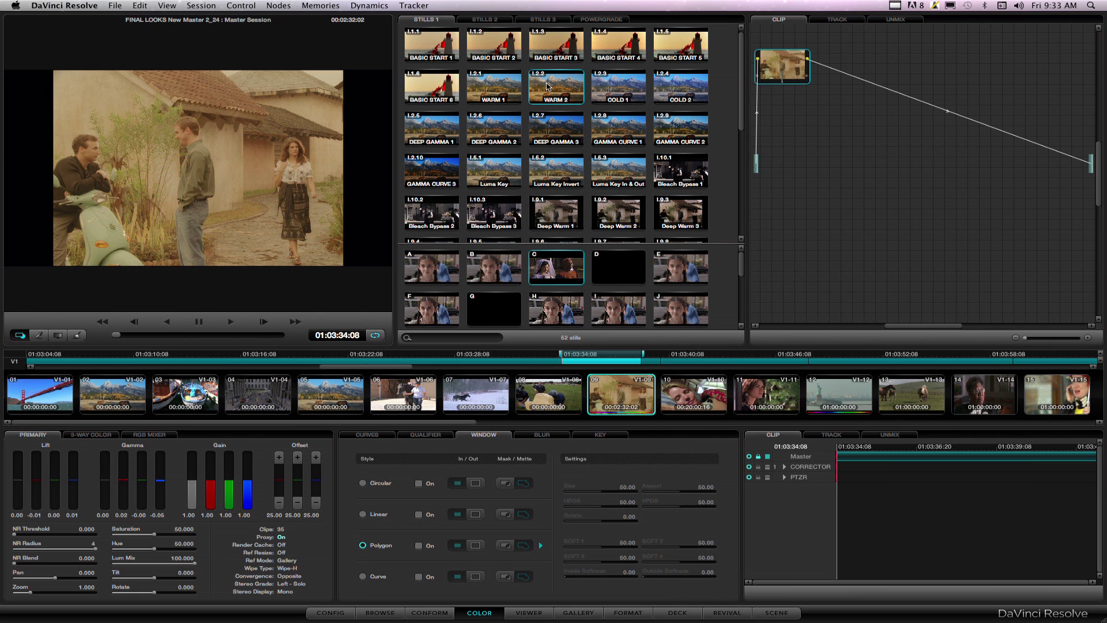
left_click(622, 89)
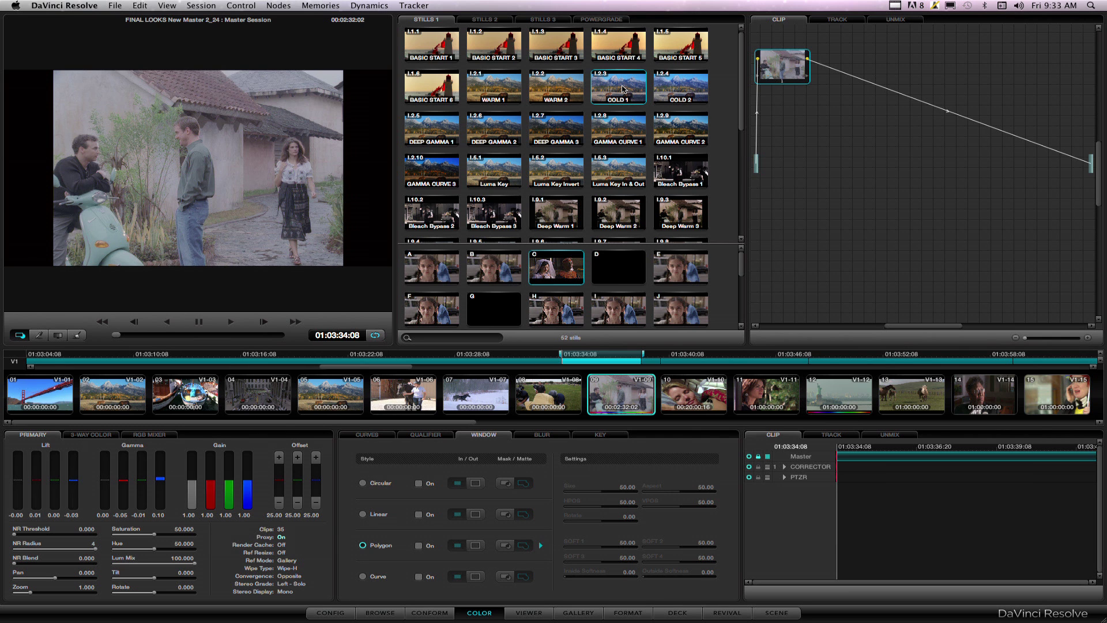
left_click(685, 89)
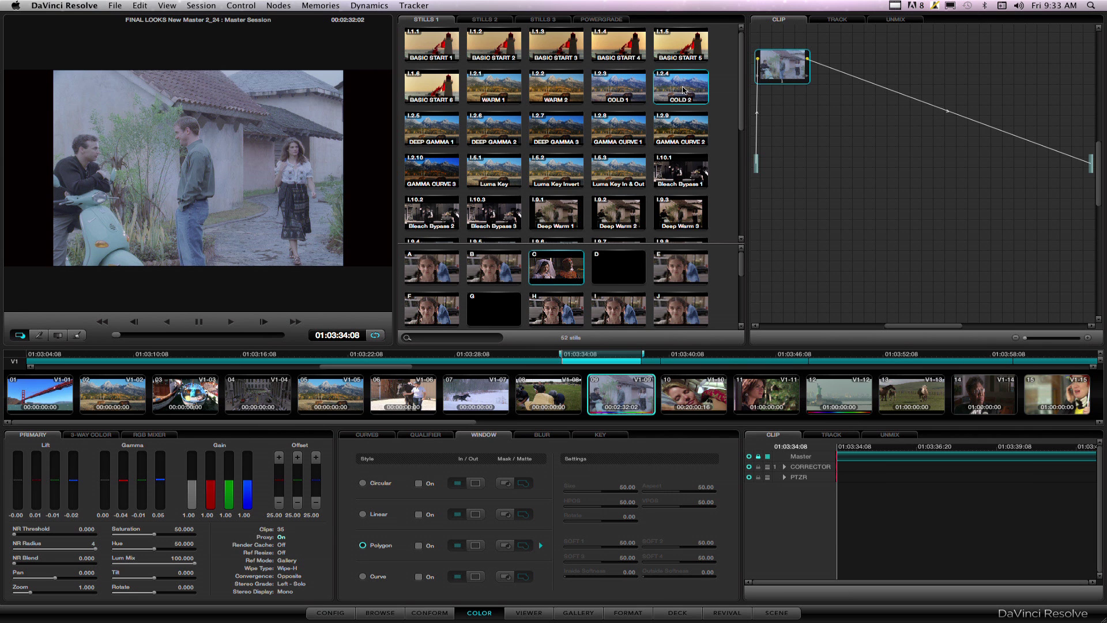
left_click(728, 94)
- Apply the BASIC START 6 grade to the clip and add the COLD 2 still's grade to the node graph after it
double_click(427, 87)
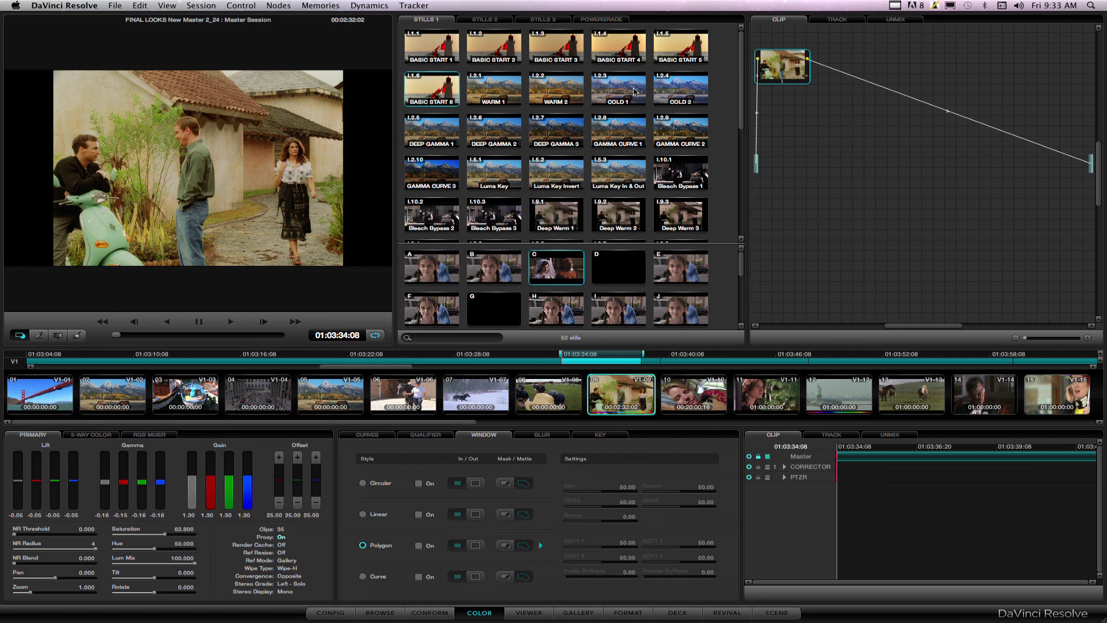
left_click(712, 99)
left_click_drag(671, 95, 861, 79)
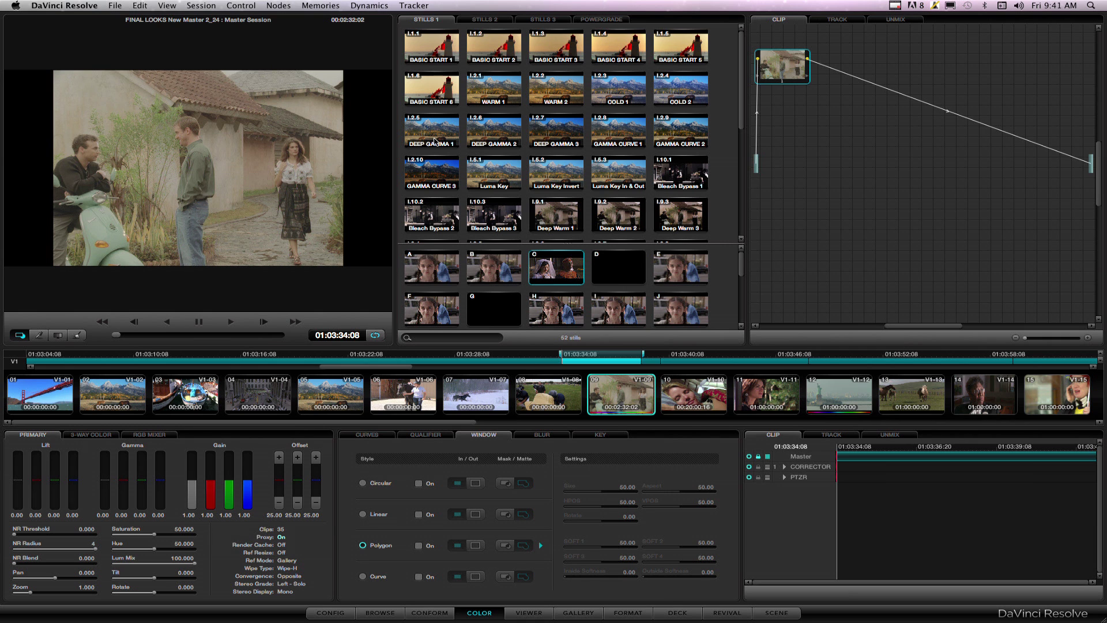
- Try the DEEP GAMMA 1, DEEP GAMMA 2 and DEEP GAMMA 3 stills in turn on the clip, and undo the last grade
double_click(436, 140)
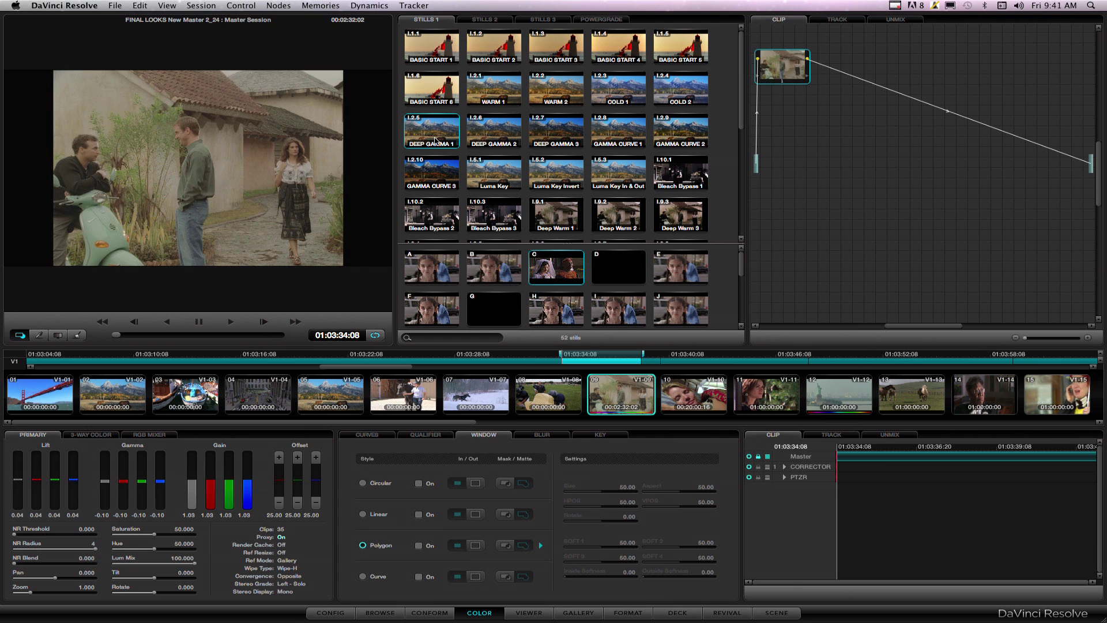
double_click(502, 137)
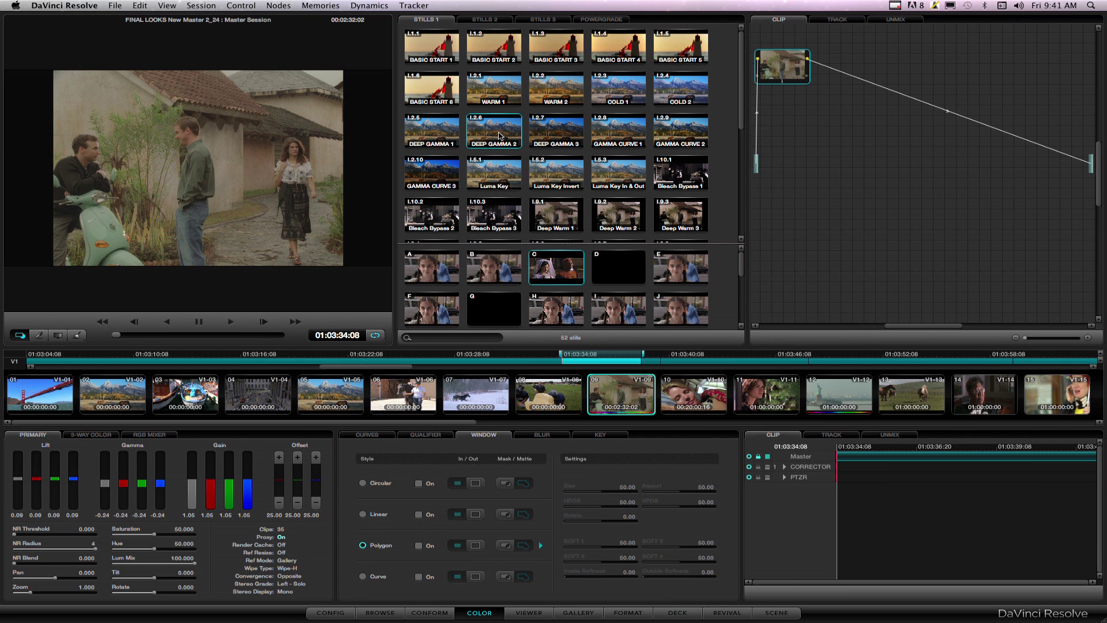
double_click(548, 131)
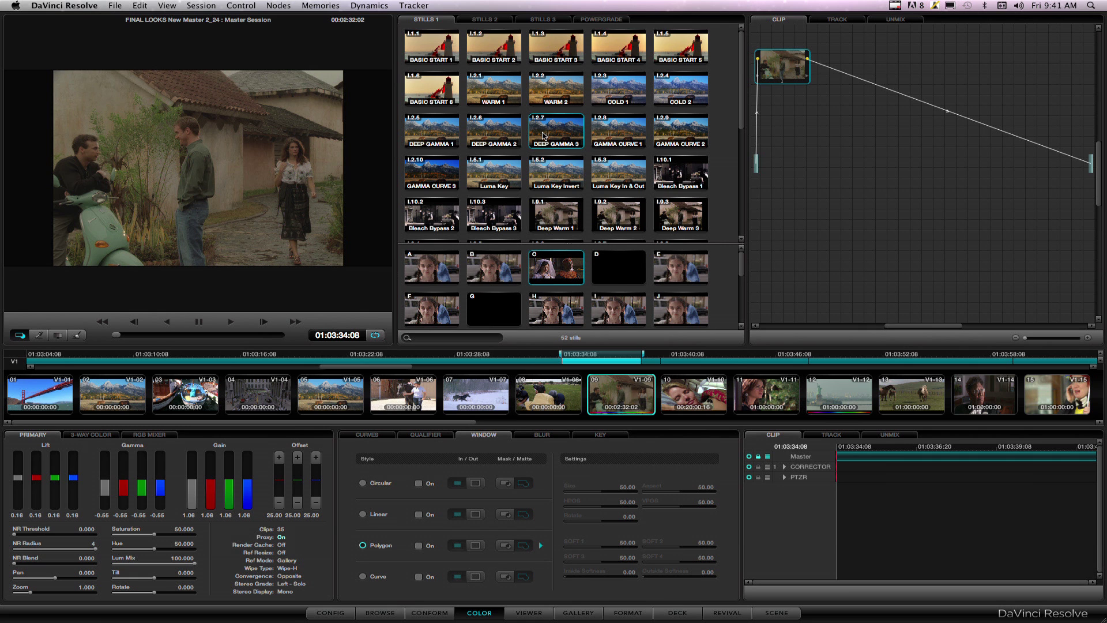
key("super+z")
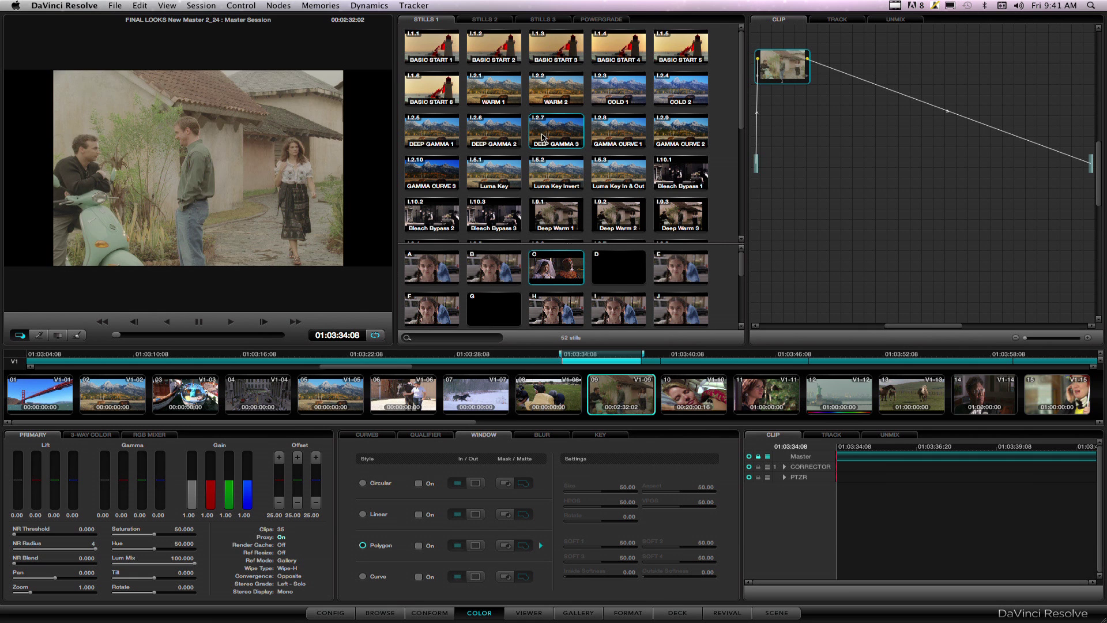
- Apply the GAMMA CURVE 1, GAMMA CURVE 2 and GAMMA CURVE 3 stills in turn to the clip
double_click(618, 132)
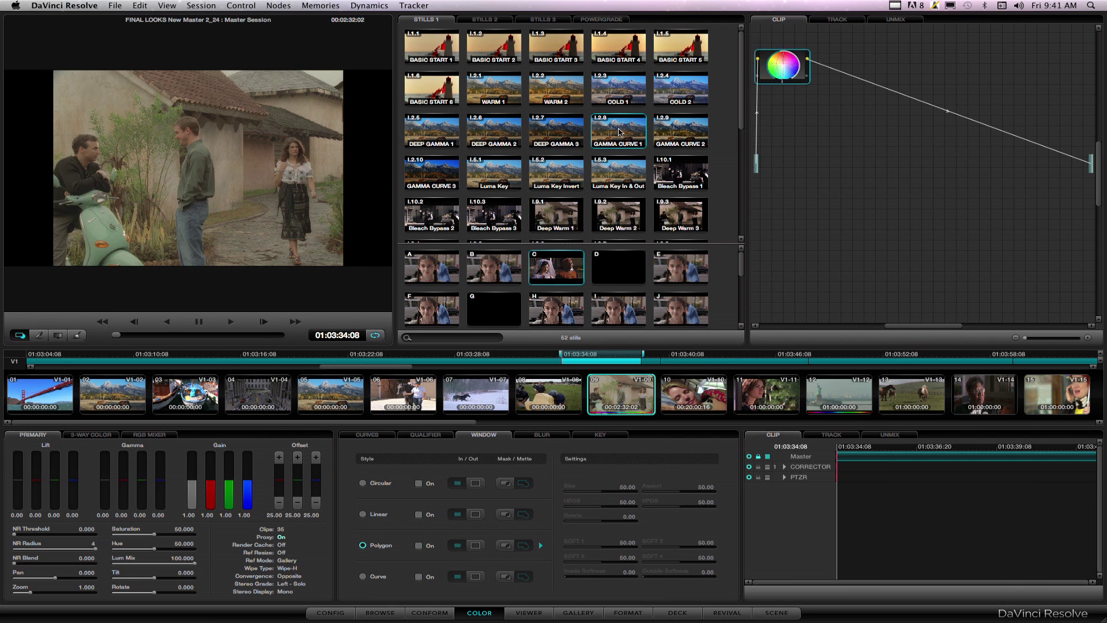
double_click(679, 136)
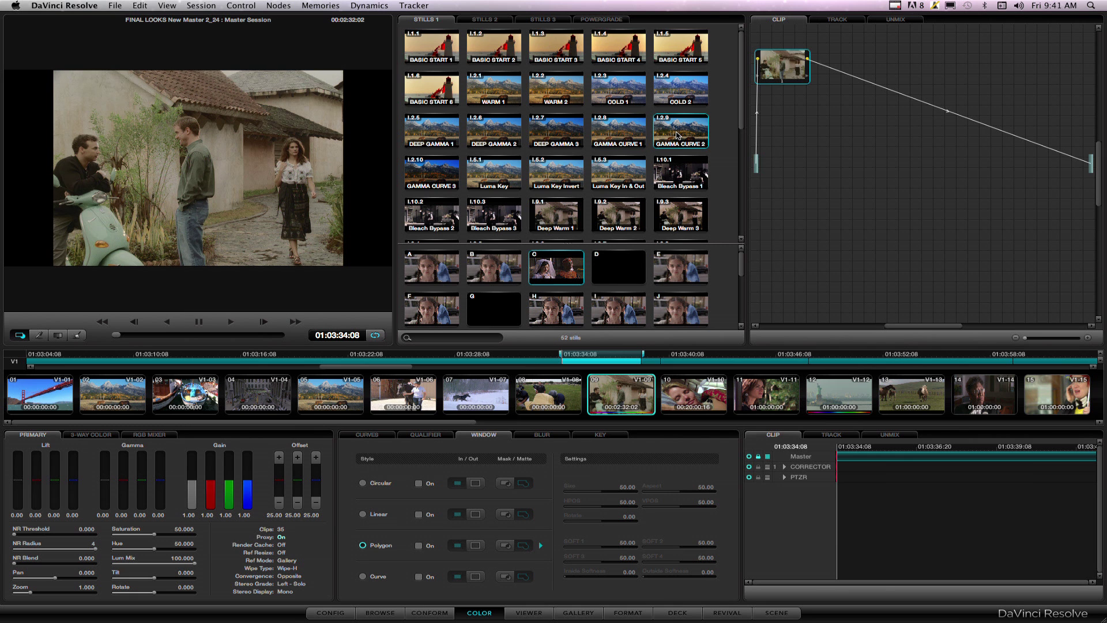
double_click(432, 172)
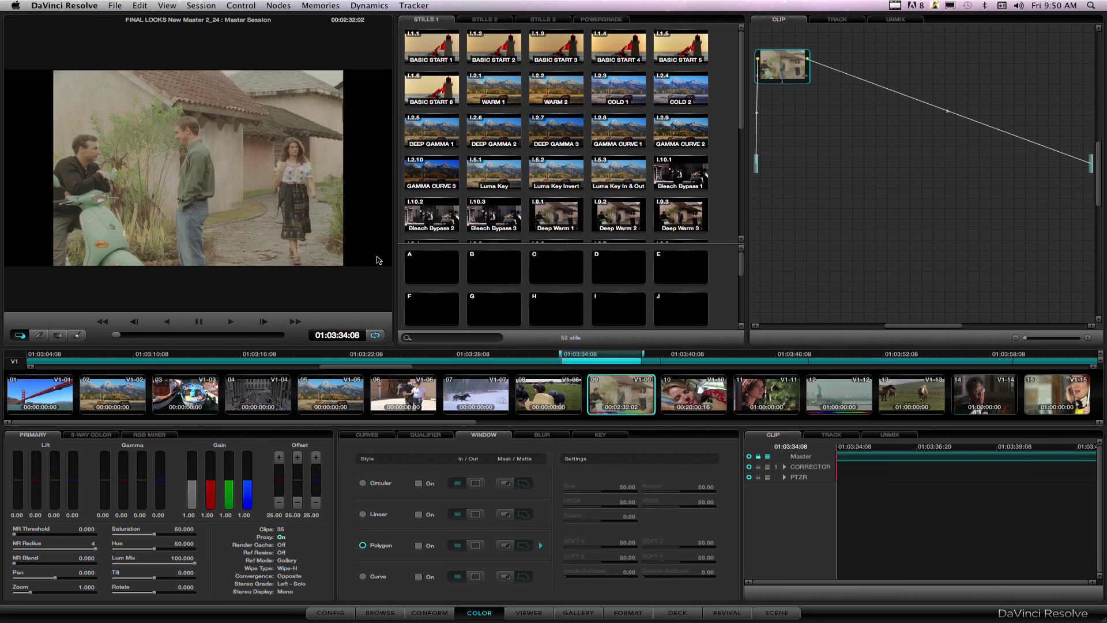
- Apply the Luma Key still to the clip and lower the master lift slightly within the keyed area
left_click(493, 173)
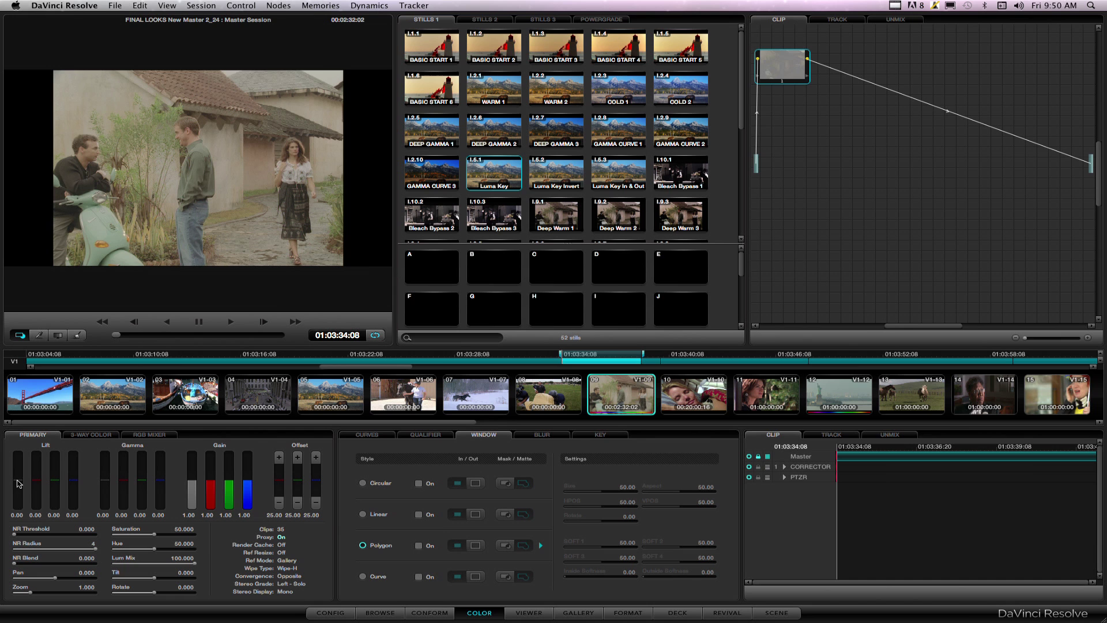
mouse_move(17, 482)
left_mouse_down()
mouse_move(17, 445)
mouse_move(1, 616)
mouse_move(16, 479)
mouse_move(17, 494)
left_mouse_up()
scroll(550, 176, "down", 1)
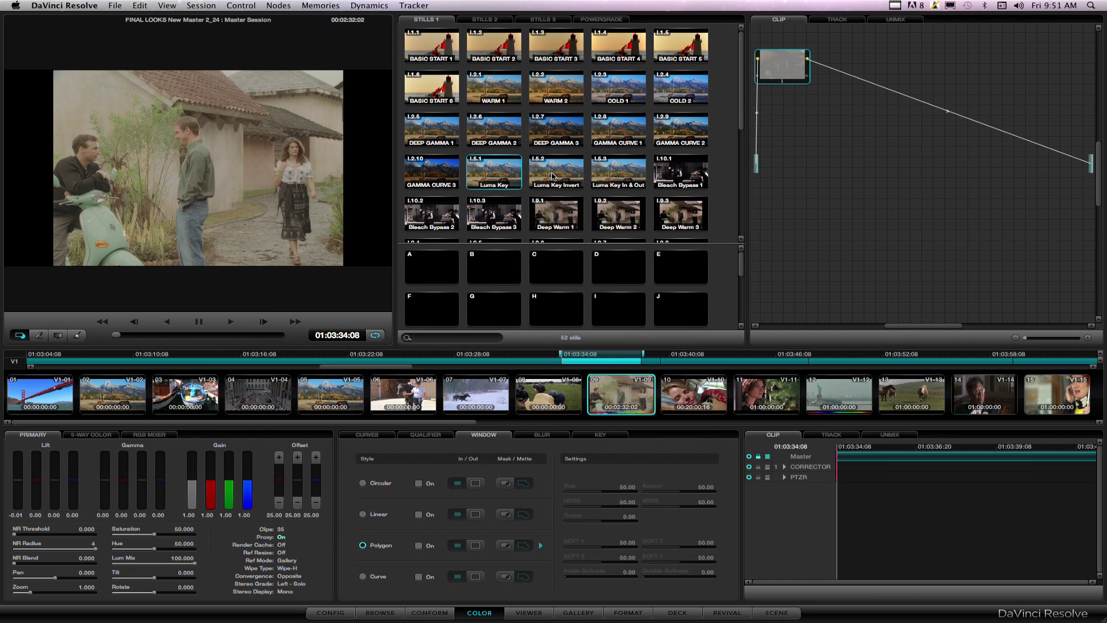
- Apply the Luma Key Invert still, lower the master lift to about -0.10, and reset the lift
left_click(552, 176)
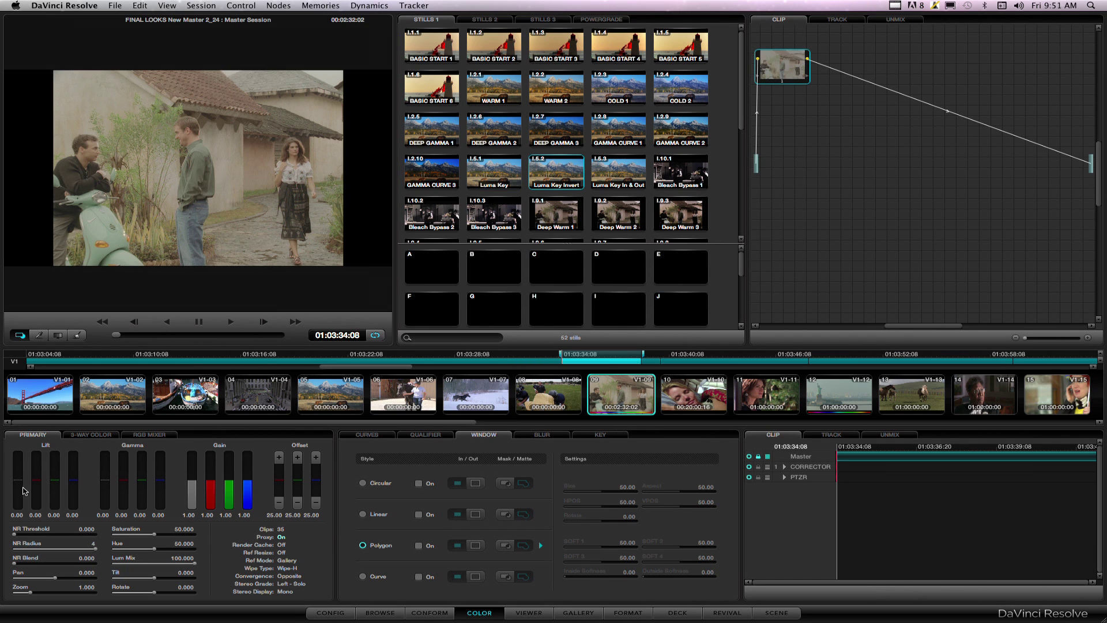
left_click_drag(19, 484, 13, 515)
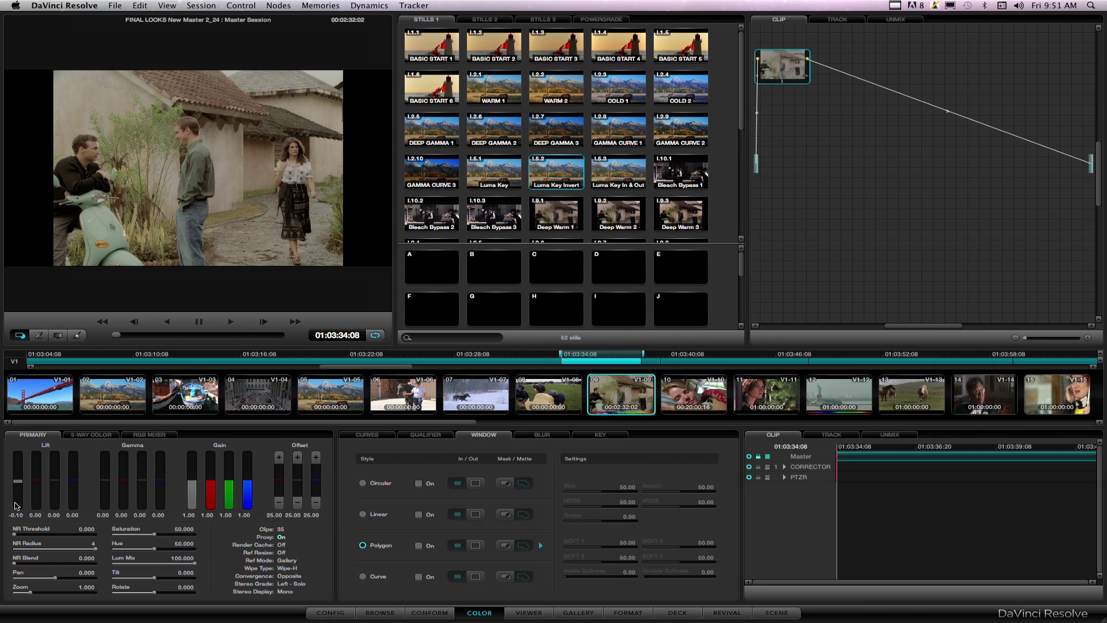
double_click(16, 505)
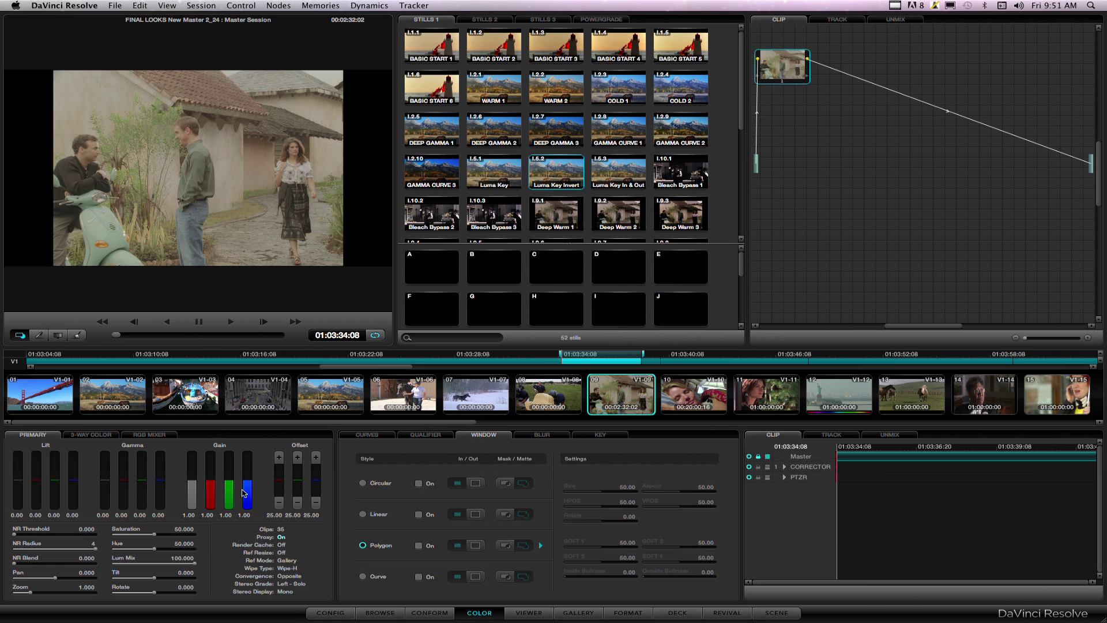
- Apply the two-node Luma Key In & Out still and raise the first node's master lift to about 0.11
double_click(620, 174)
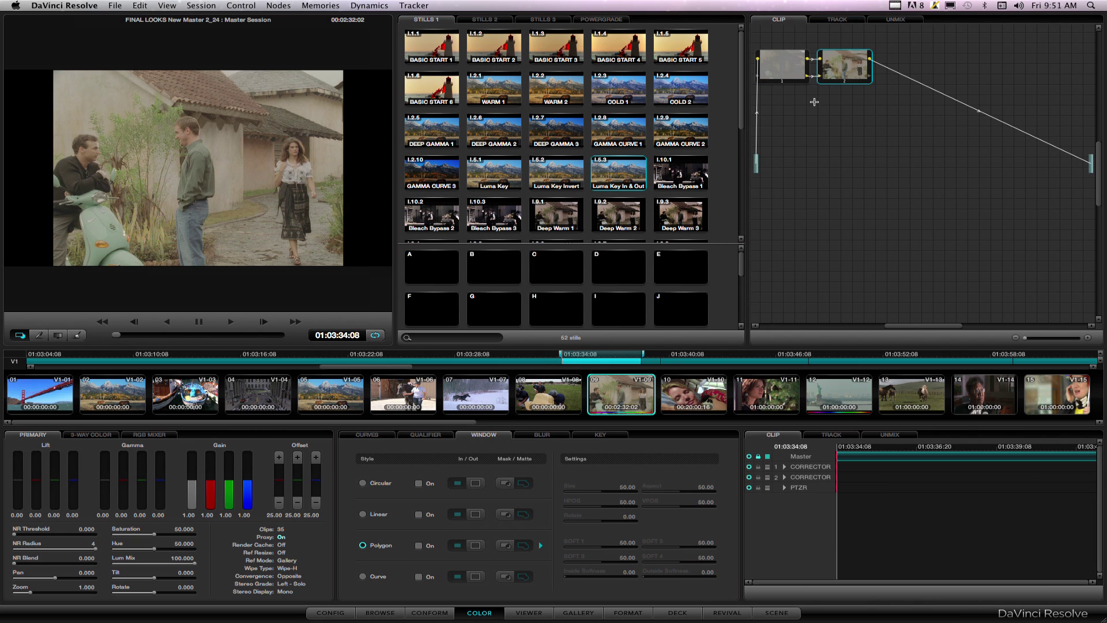
left_click(781, 69)
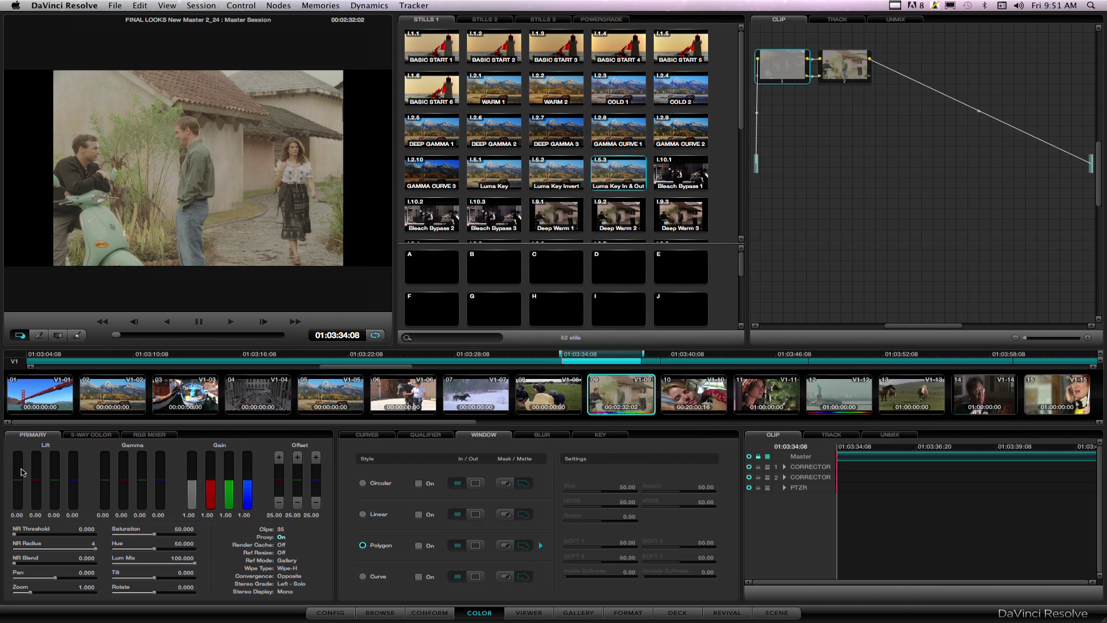
left_click_drag(17, 486, 17, 464)
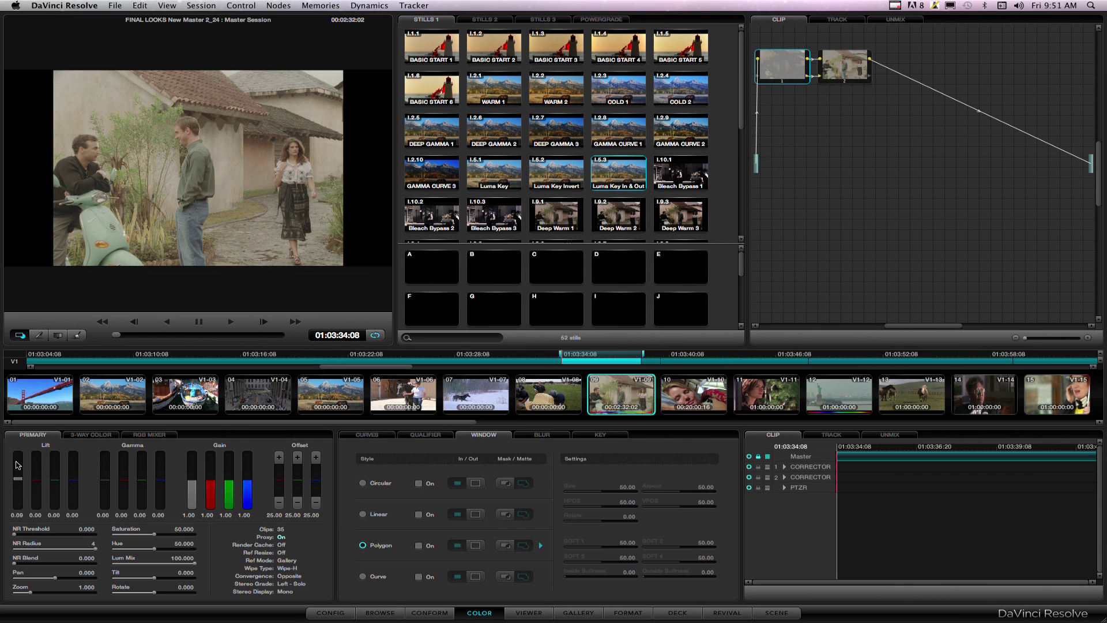
- Lower the second node's master lift to about -0.12 and raise the first node's master lift further
left_click(840, 61)
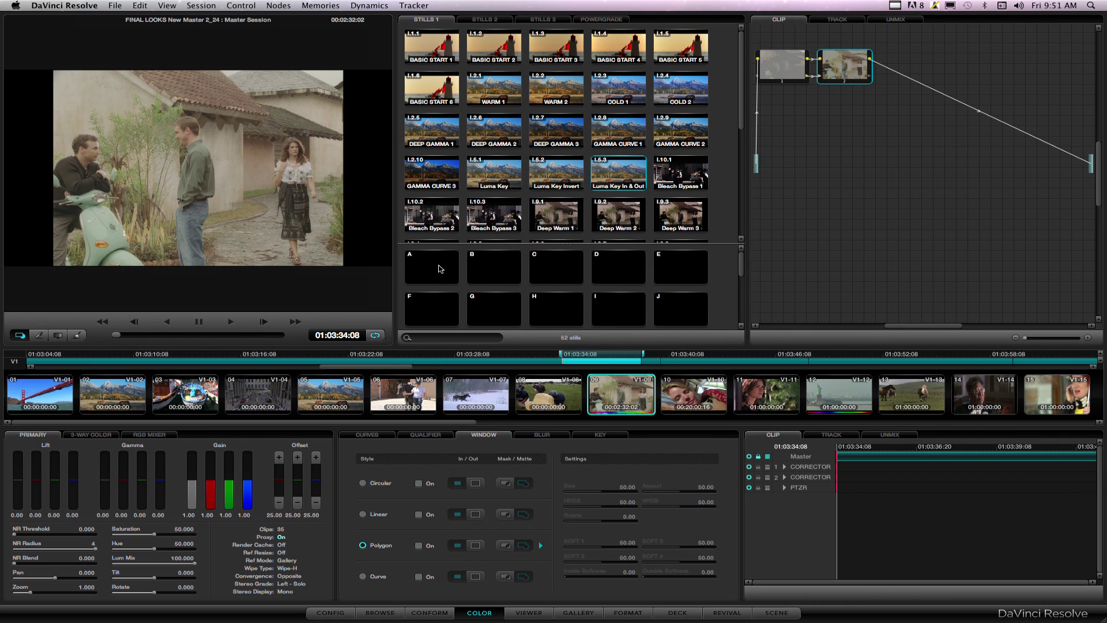
left_click_drag(19, 484, 16, 505)
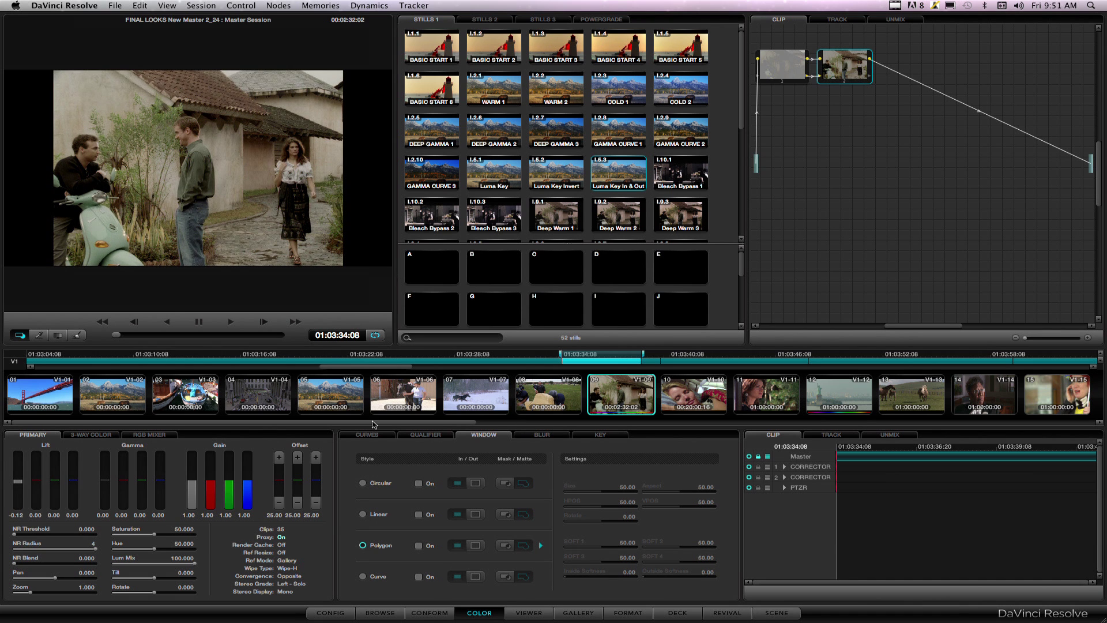
key("shift+semicolon")
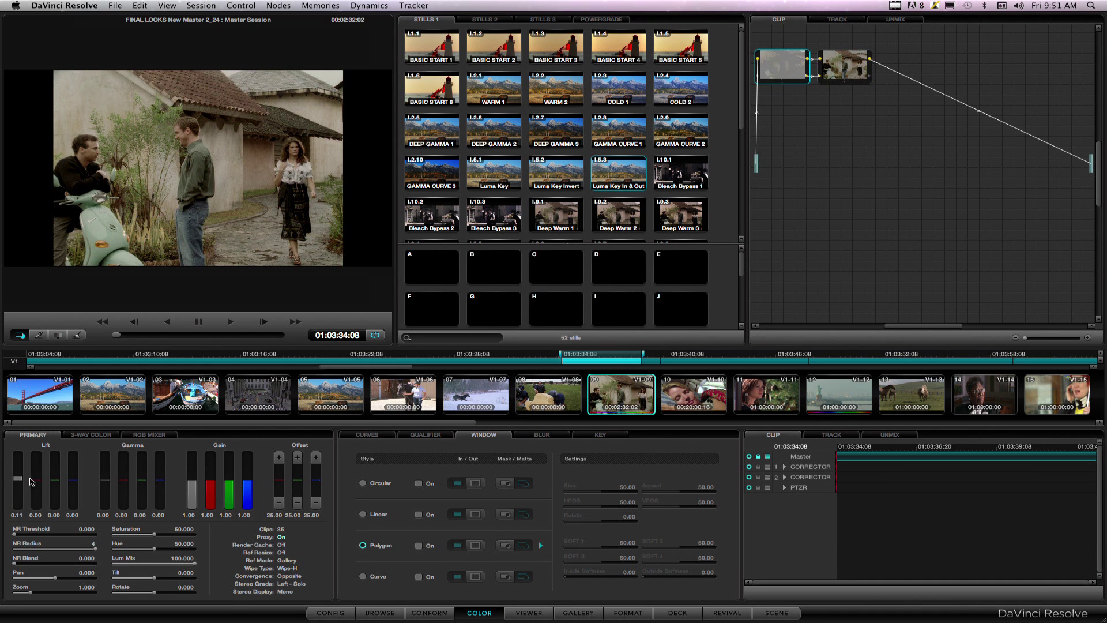
left_click_drag(20, 483, 25, 456)
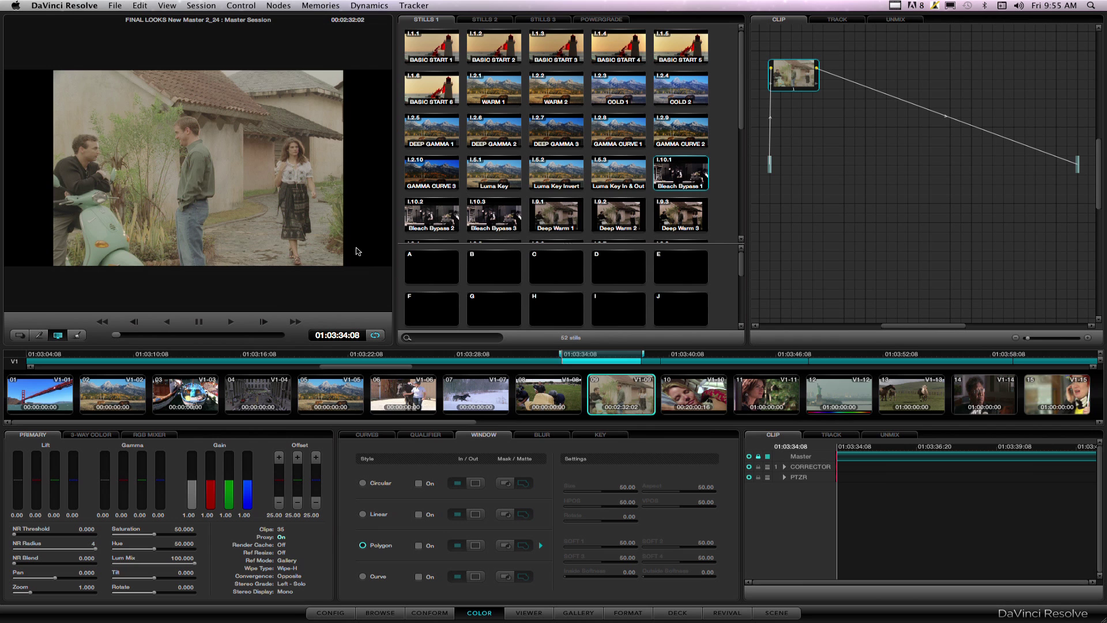
- Apply the Bleach Bypass 1, Bleach Bypass 2 and Bleach Bypass 3 stills in turn to the clip
double_click(681, 170)
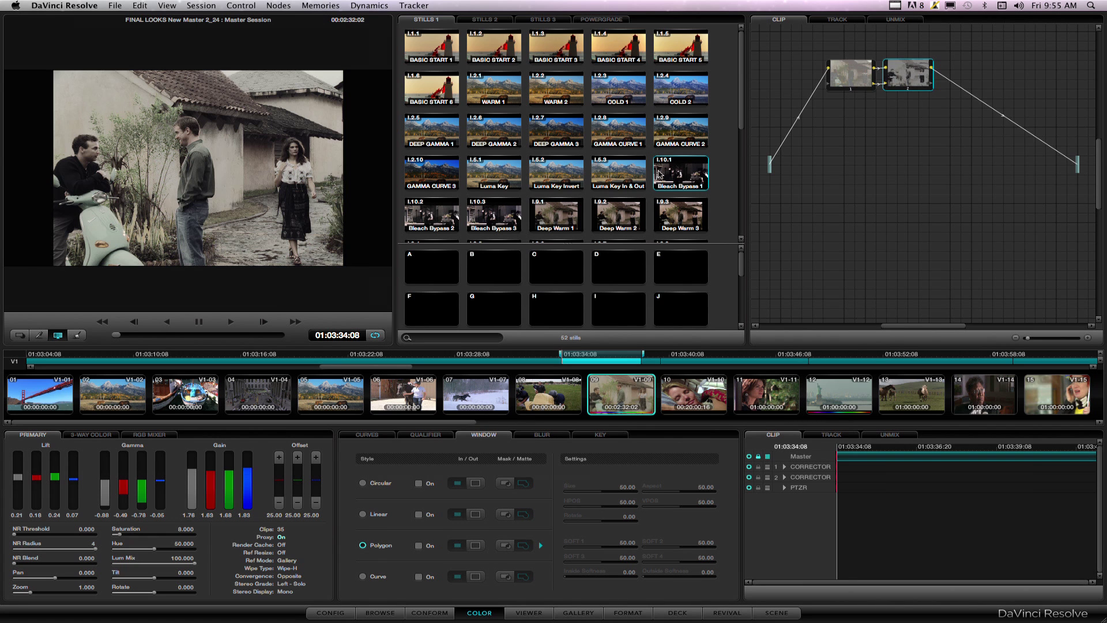
double_click(424, 217)
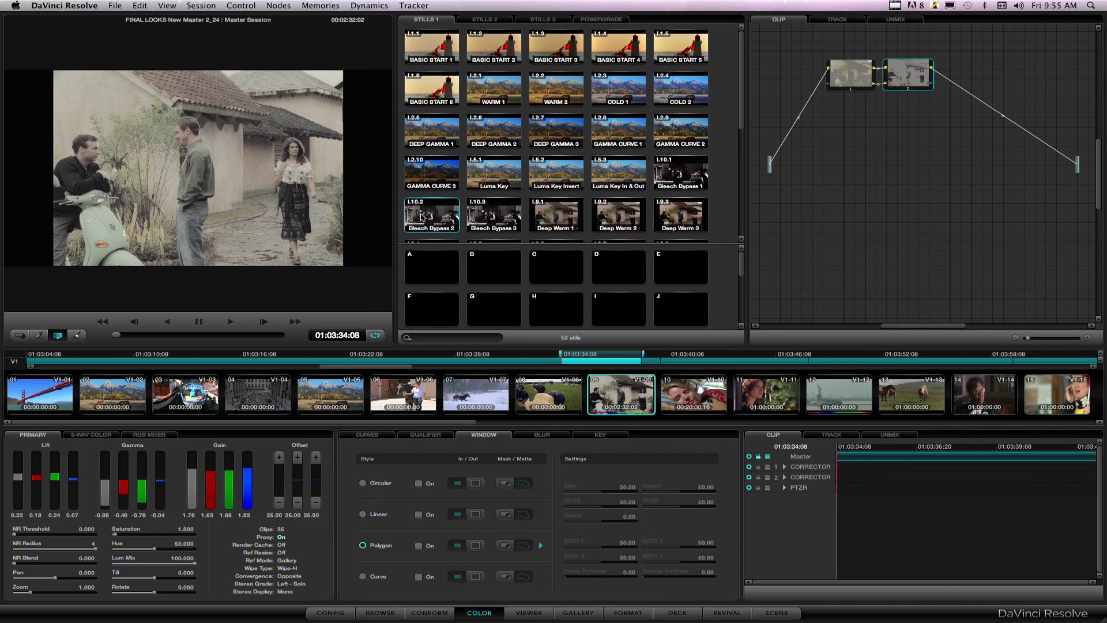
double_click(486, 218)
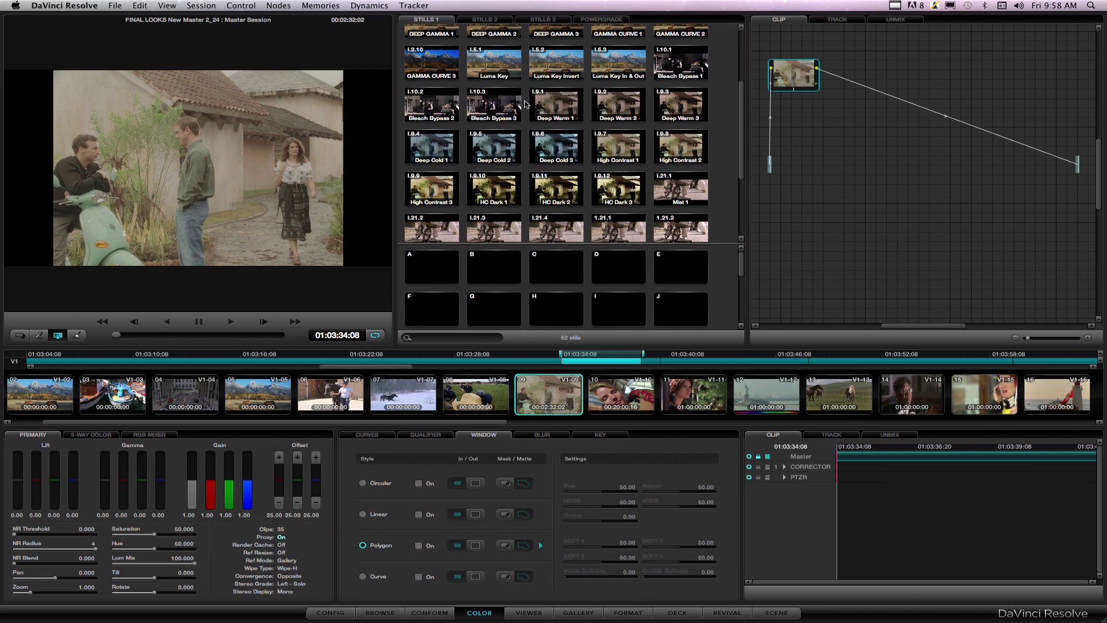
- Apply the Deep Warm 1, Deep Warm 2 and Deep Warm 3 stills in turn to clip 09 and play part of the clip
double_click(565, 109)
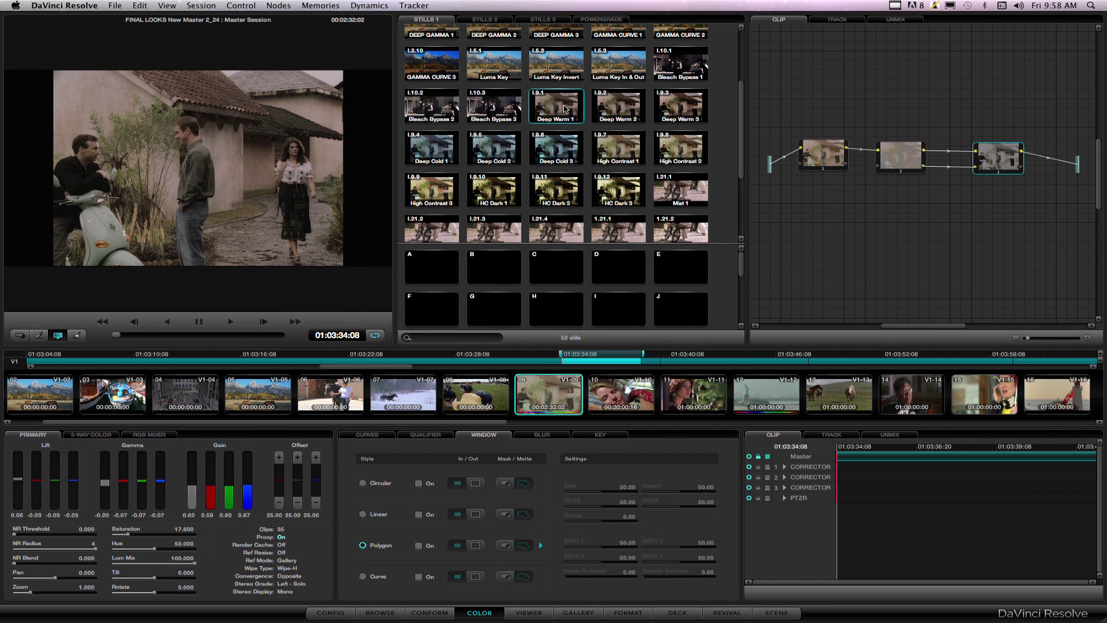
double_click(626, 105)
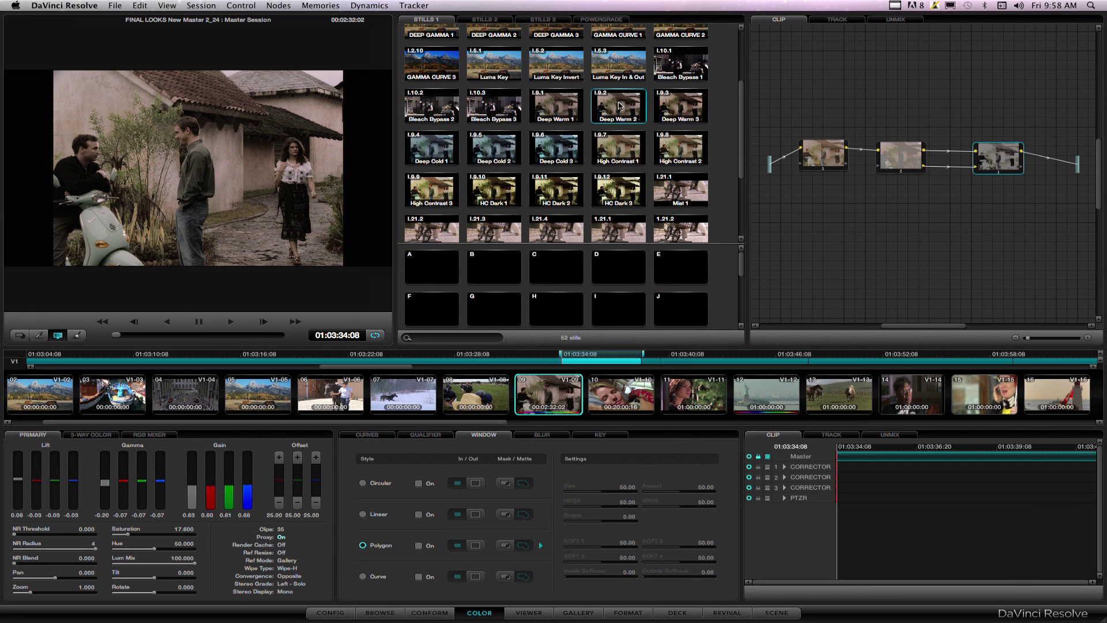
left_click(686, 114)
scroll(686, 114, "up", 1)
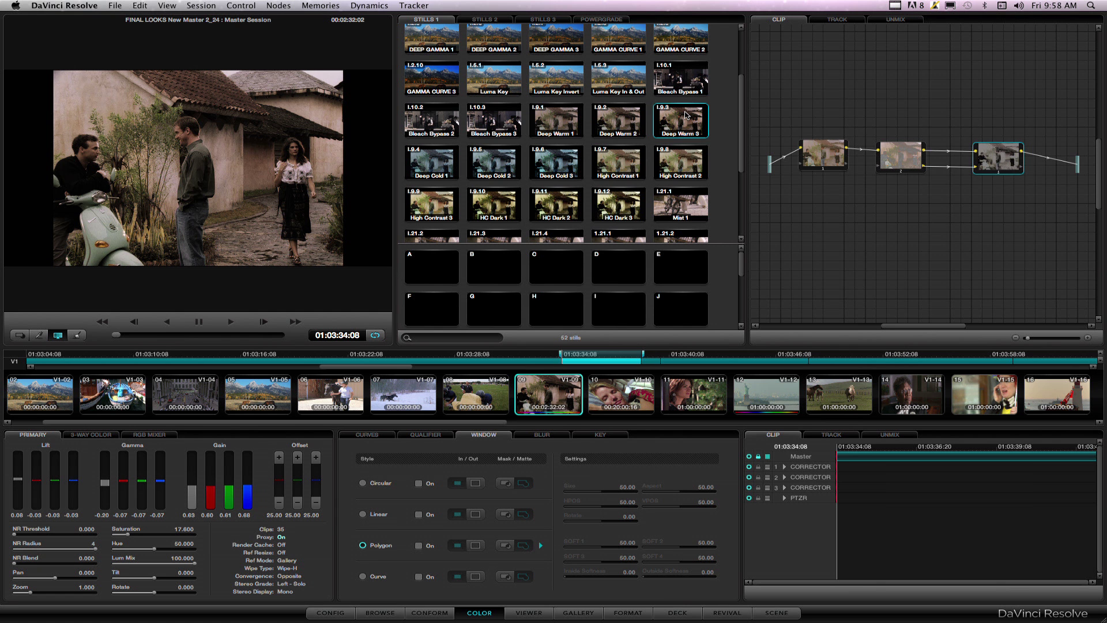
key("space")
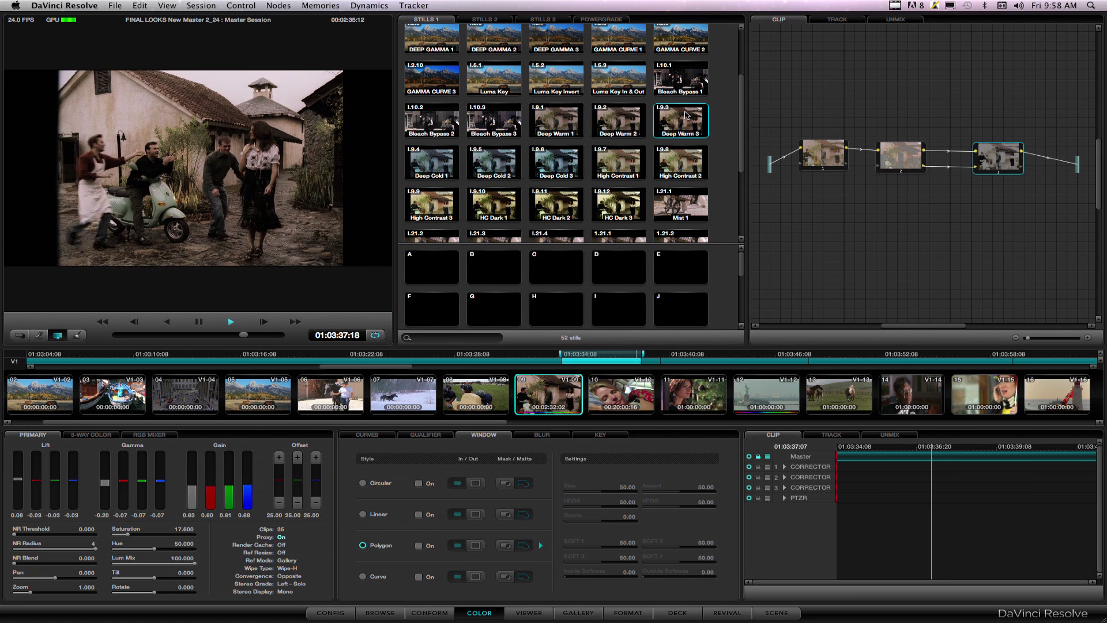
key("space")
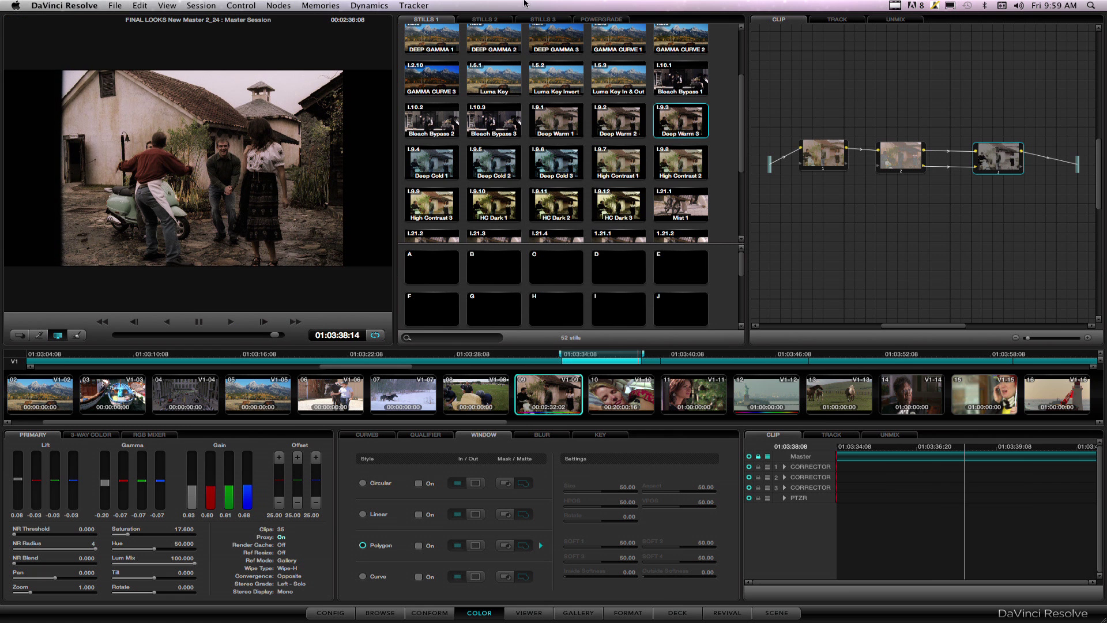
- Reset clip 09's grade and apply the Deep Cold 1, Deep Cold 2 and Deep Cold 3 stills in turn
key("super+Home")
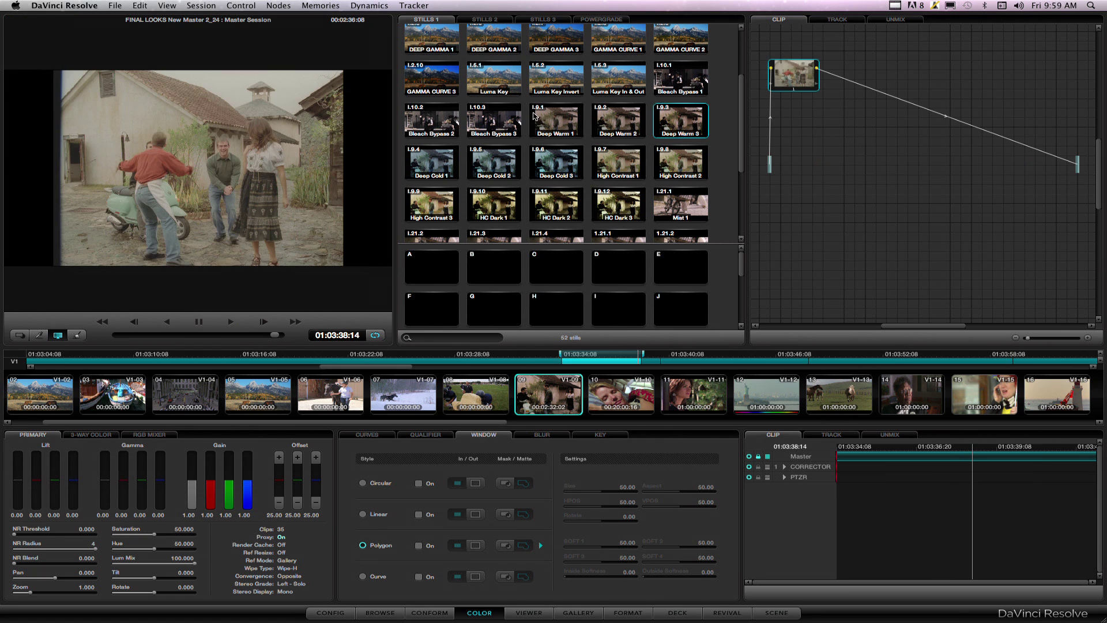
double_click(439, 166)
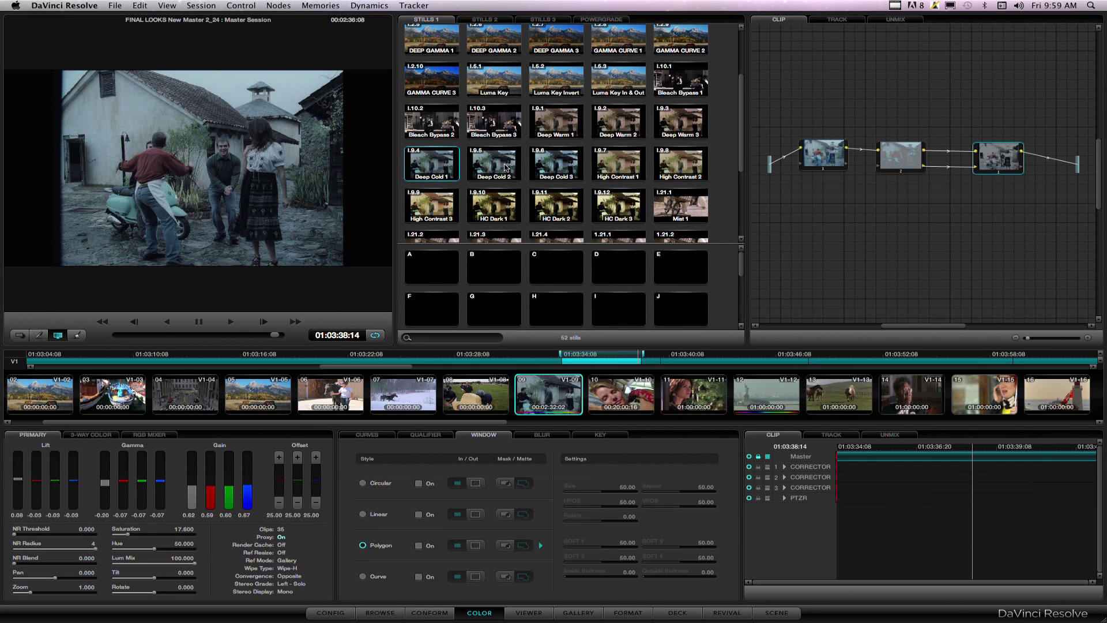
double_click(497, 168)
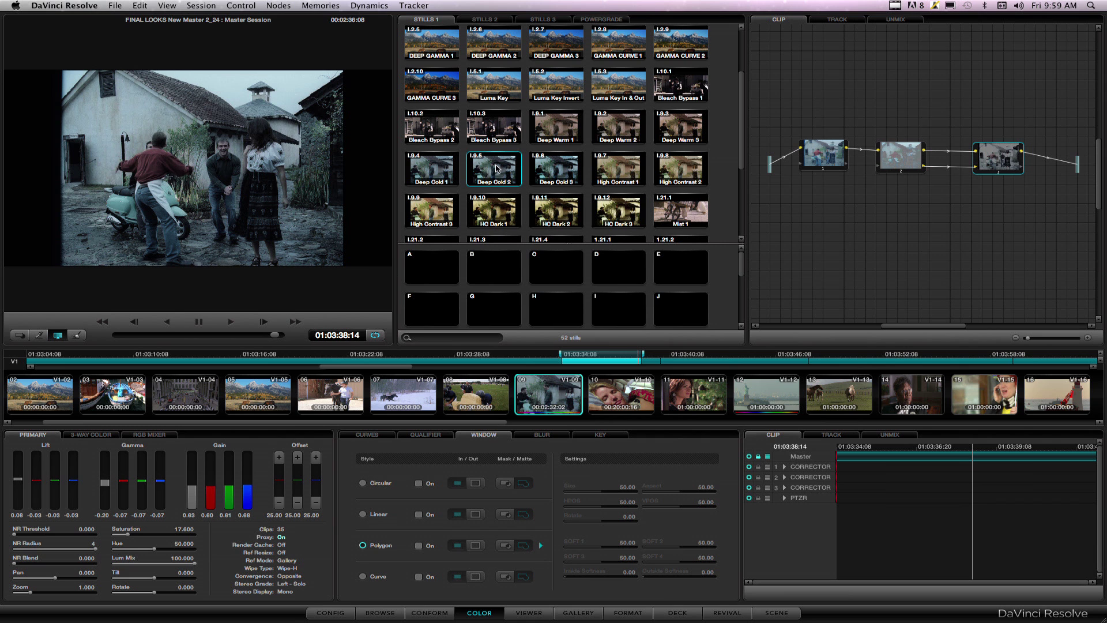
double_click(566, 175)
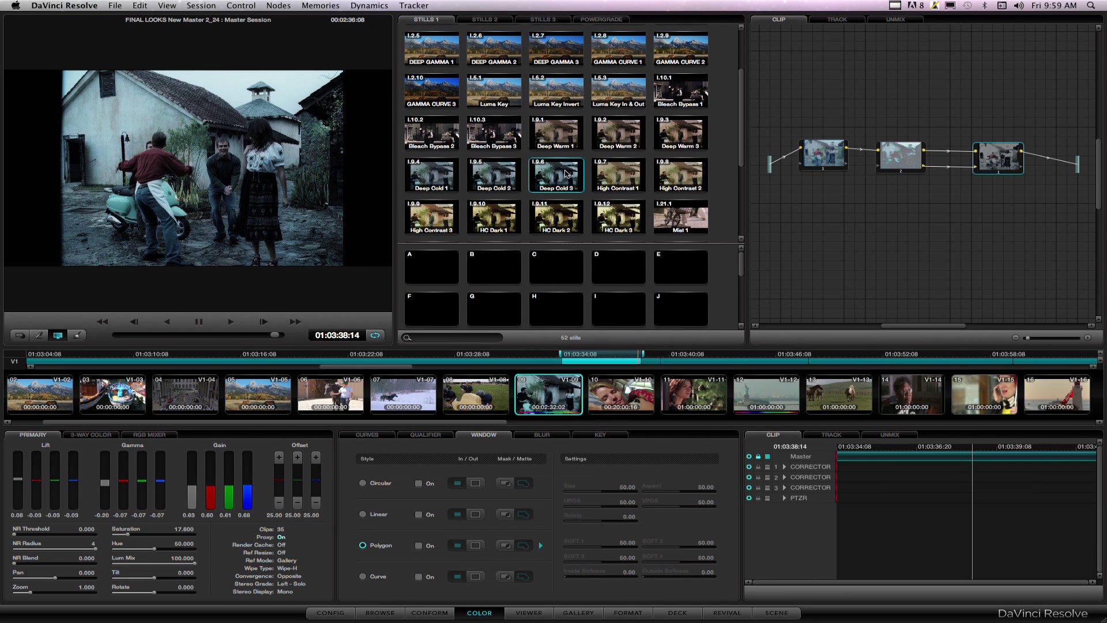
key("j")
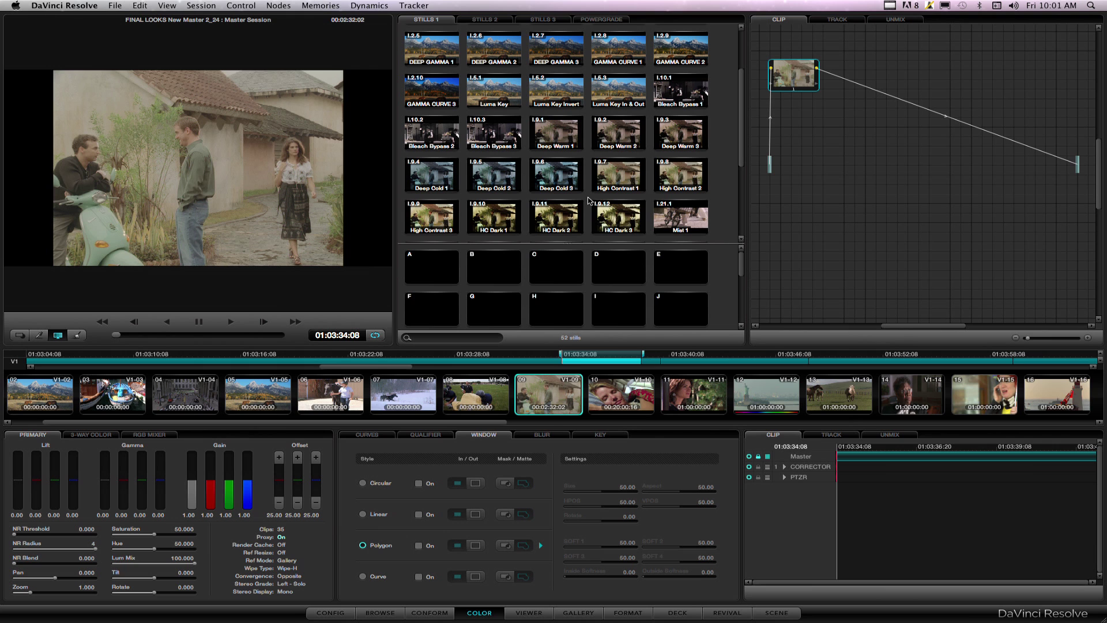
- Apply the High Contrast 1, High Contrast 2 and High Contrast 3 stills in turn to clip 09 and play part of it
scroll(620, 176, "up", 1)
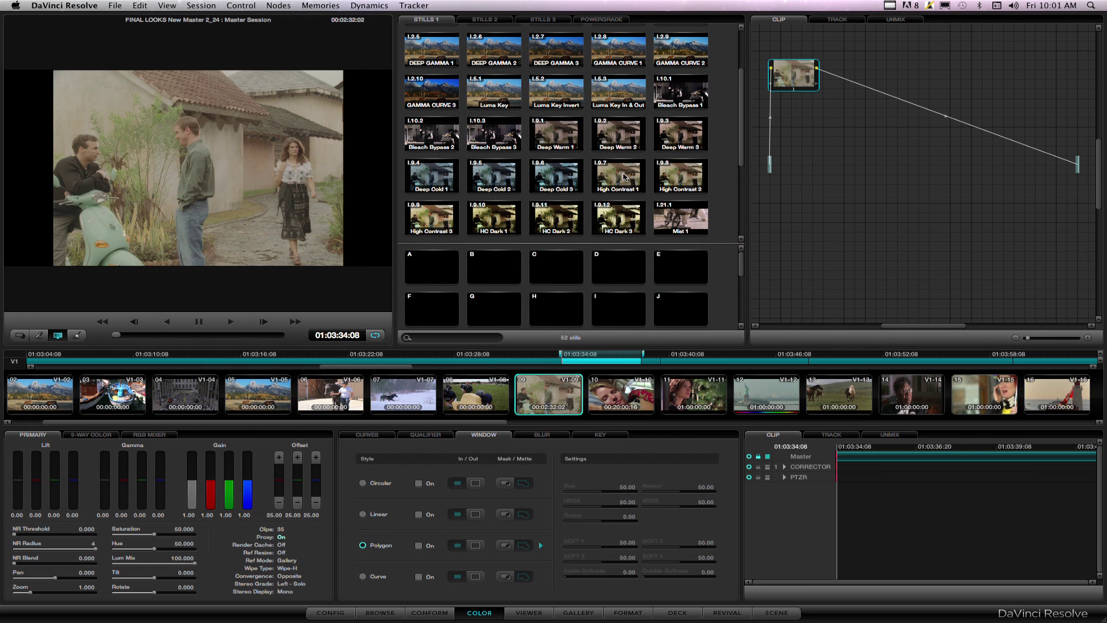
double_click(623, 177)
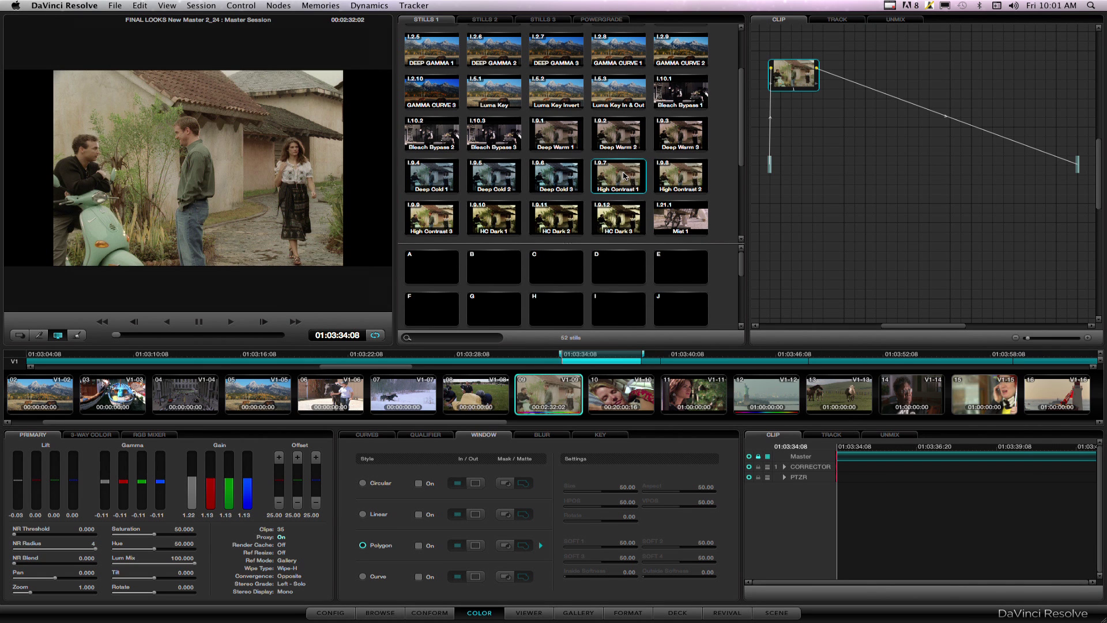
double_click(686, 178)
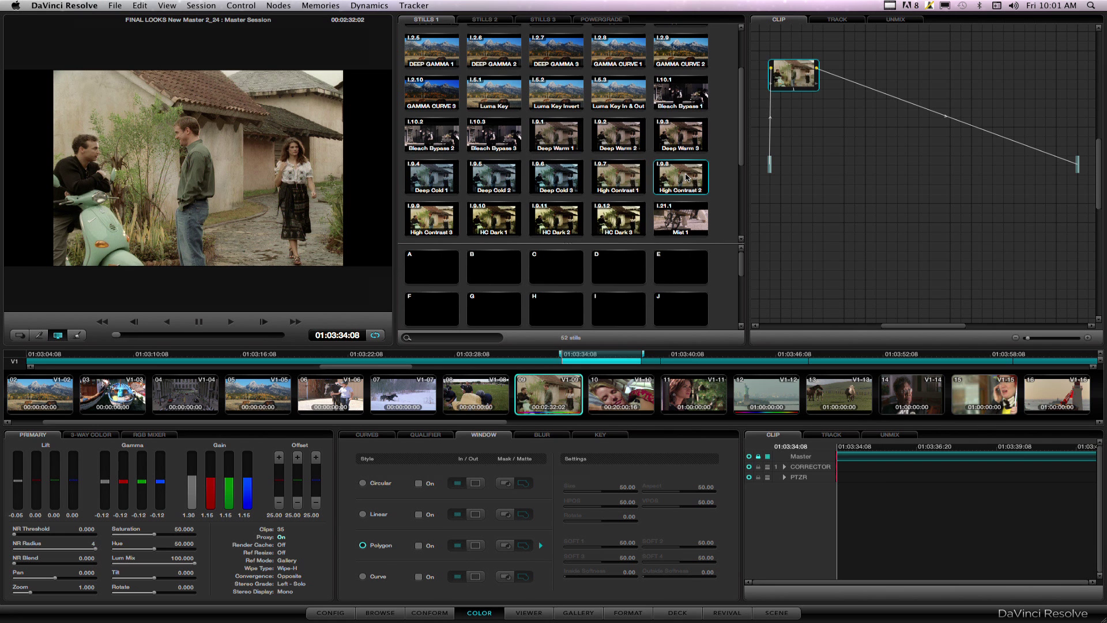
scroll(432, 214, "down", 1)
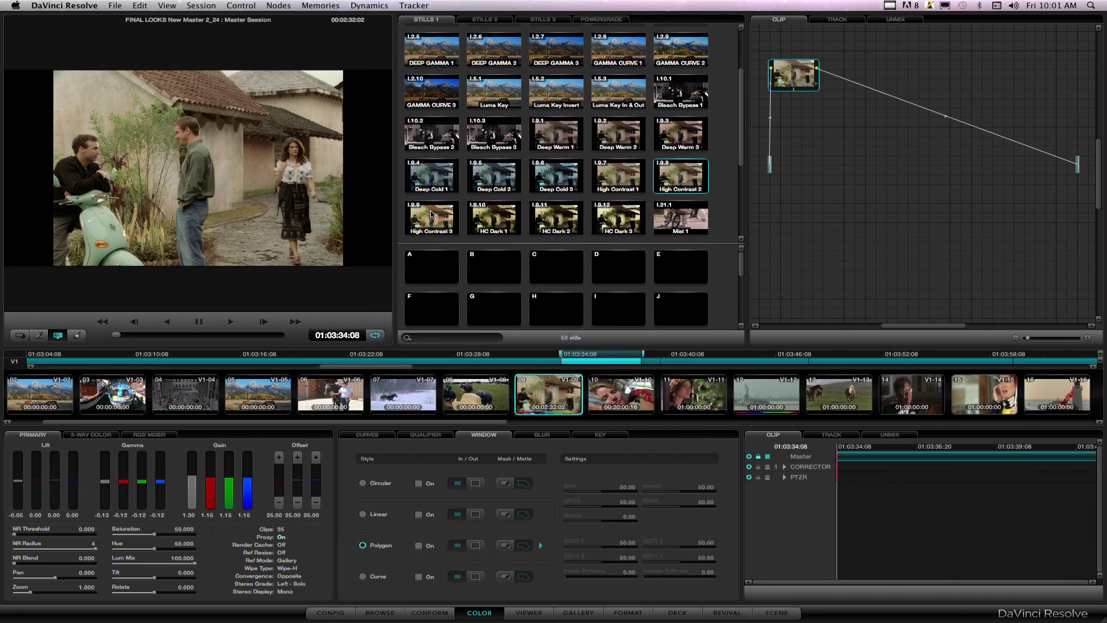
double_click(431, 214)
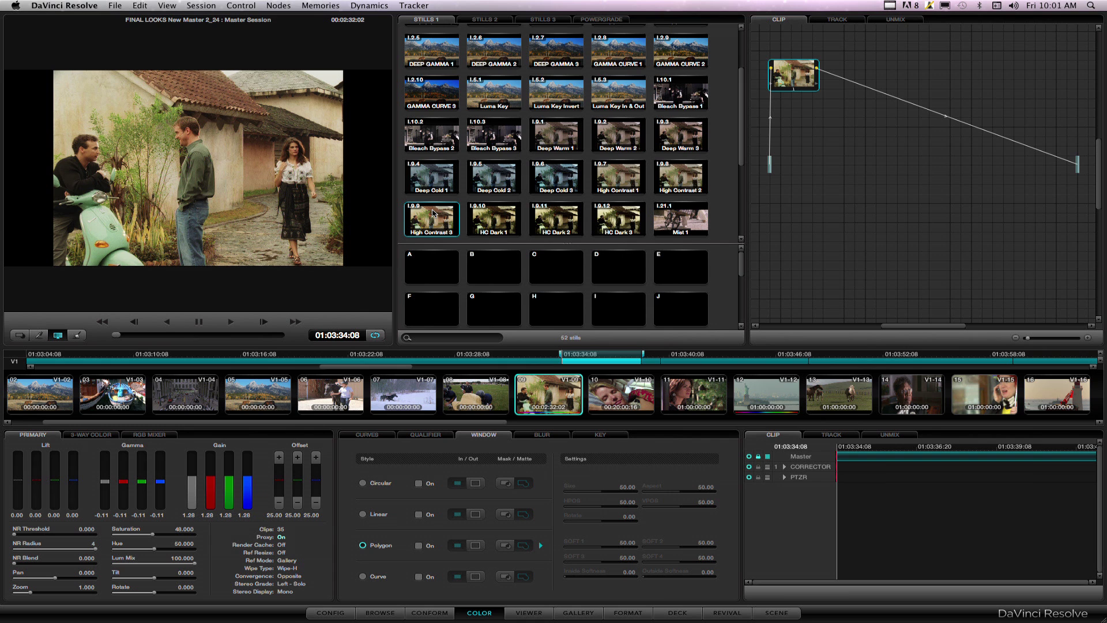
key("space")
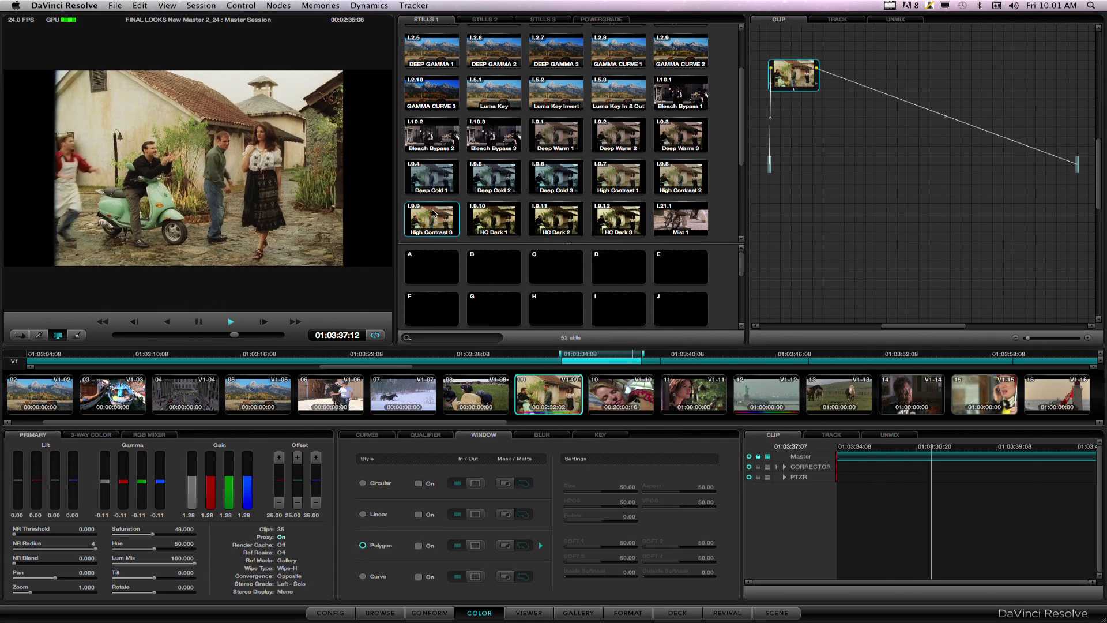
key("space")
- Undo the High Contrast grade, apply the HC Dark 1, HC Dark 2 and HC Dark 3 stills in turn, and play the clip
key("super+z")
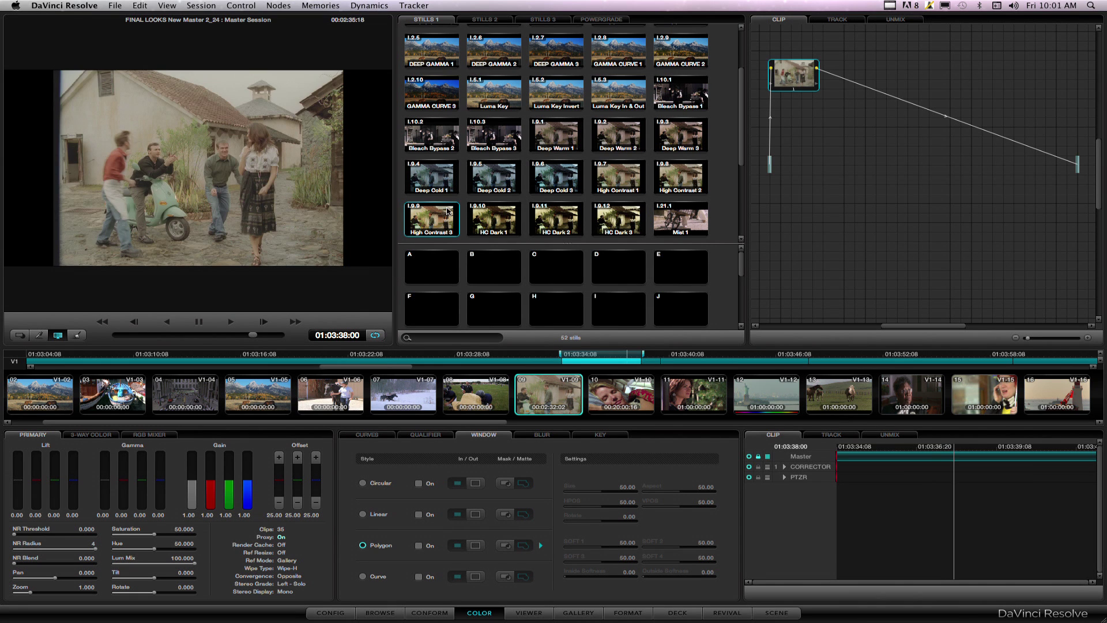
middle_click(498, 221)
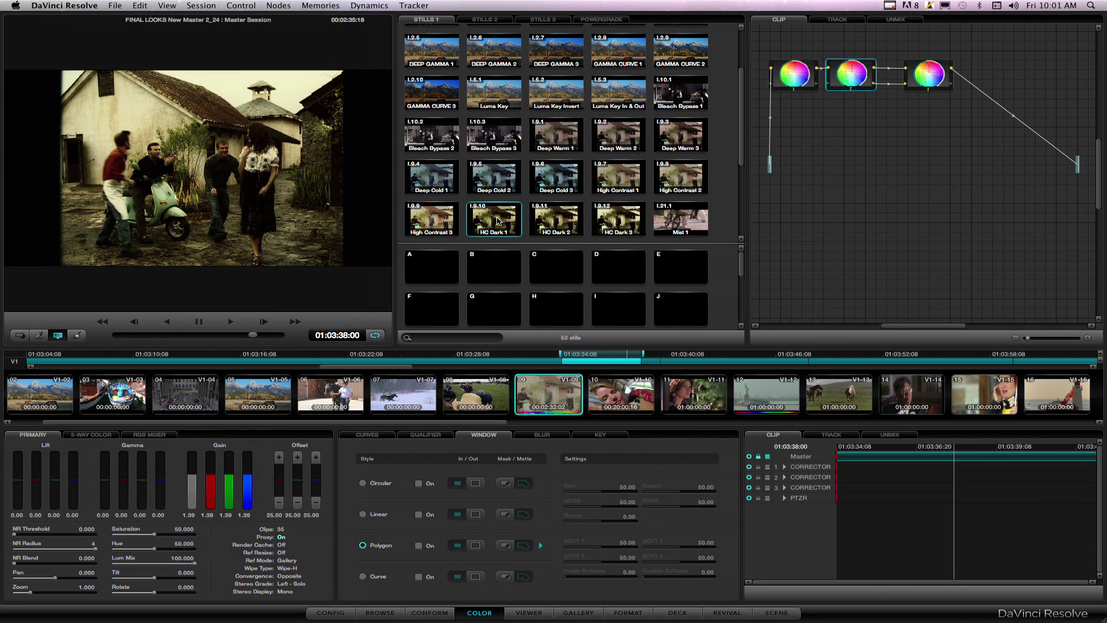
middle_click(564, 217)
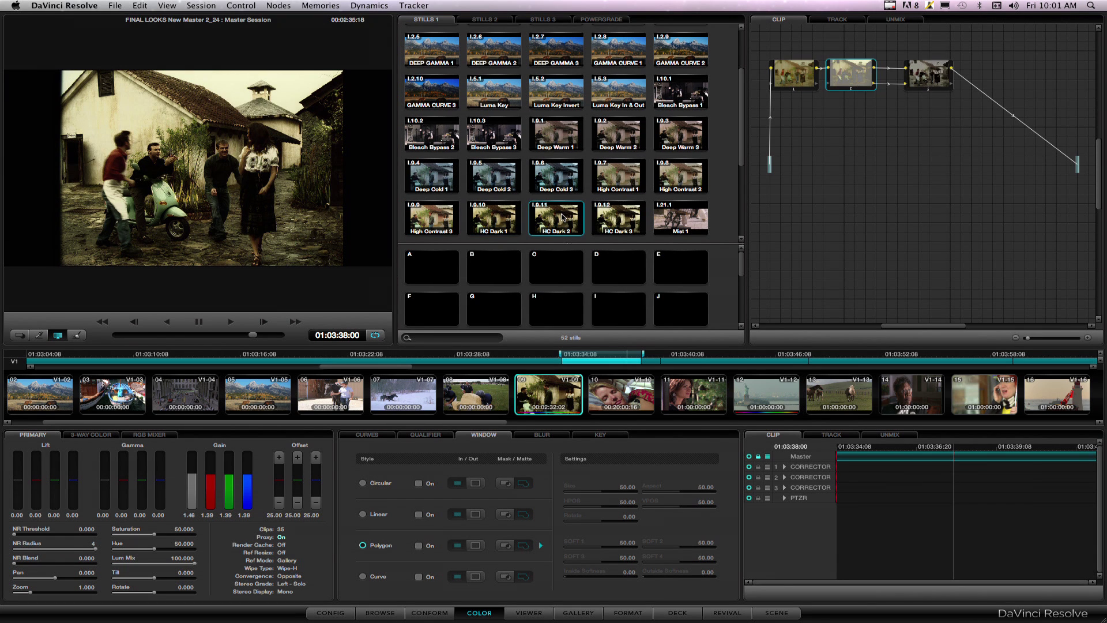
middle_click(621, 219)
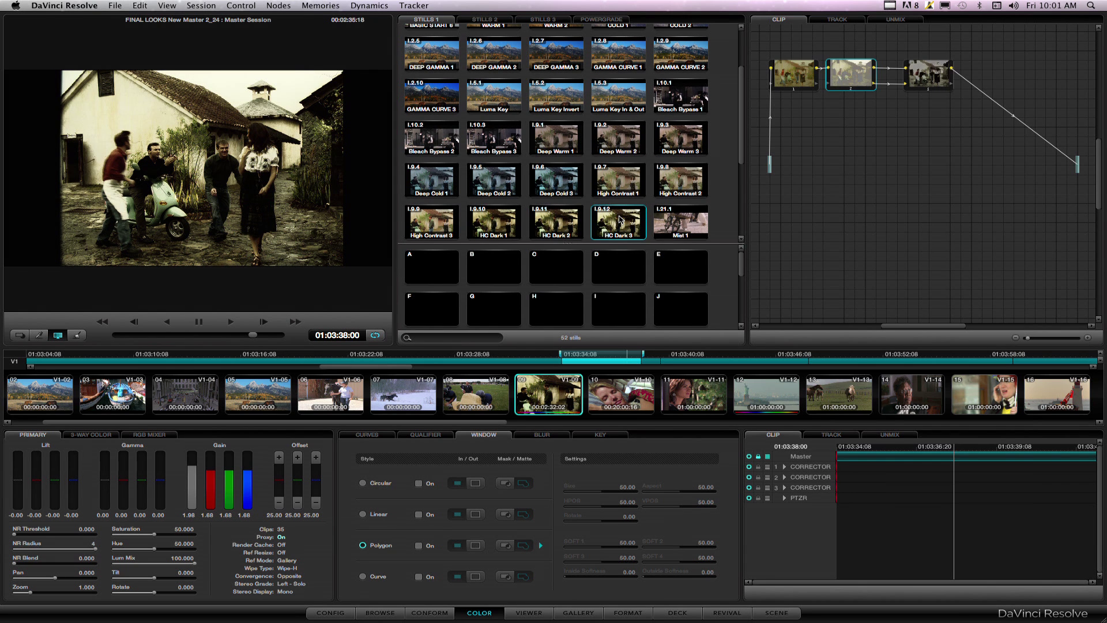
key("space")
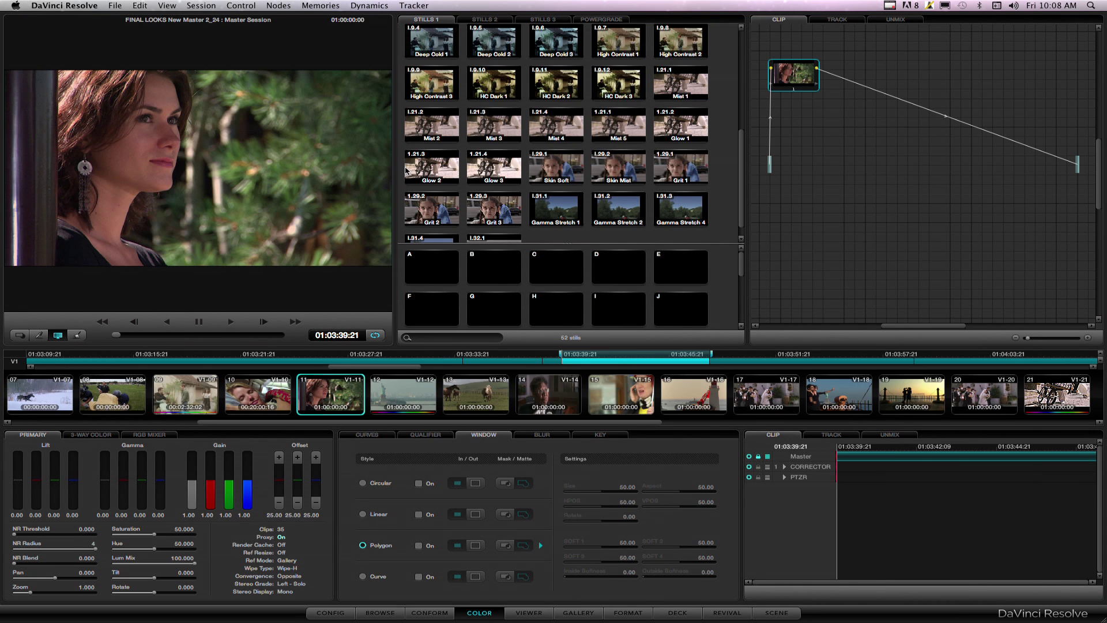
- Apply the Mist 1, Mist 2, Mist 3, Mist 4 and Mist 5 stills in turn to clip 11
middle_click(681, 86)
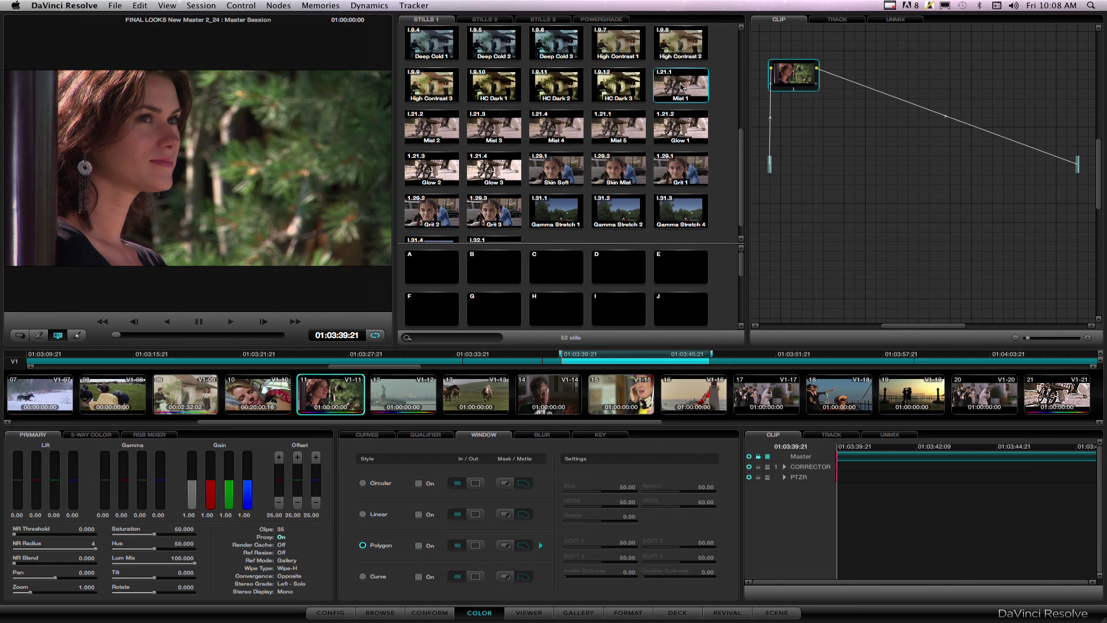
middle_click(430, 129)
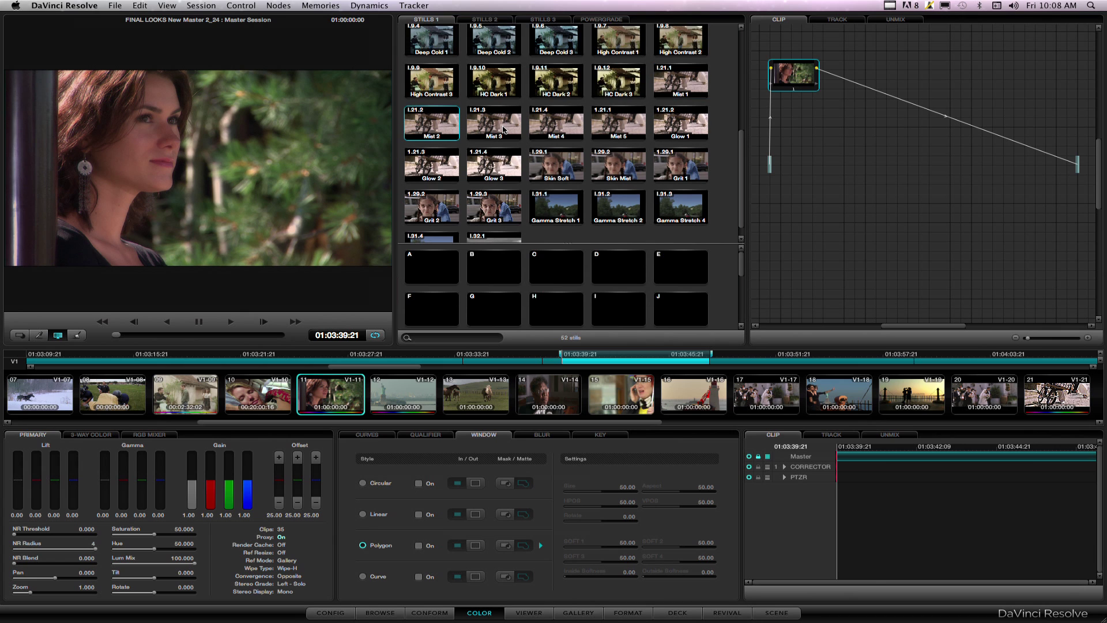
middle_click(504, 129)
left_click(558, 126)
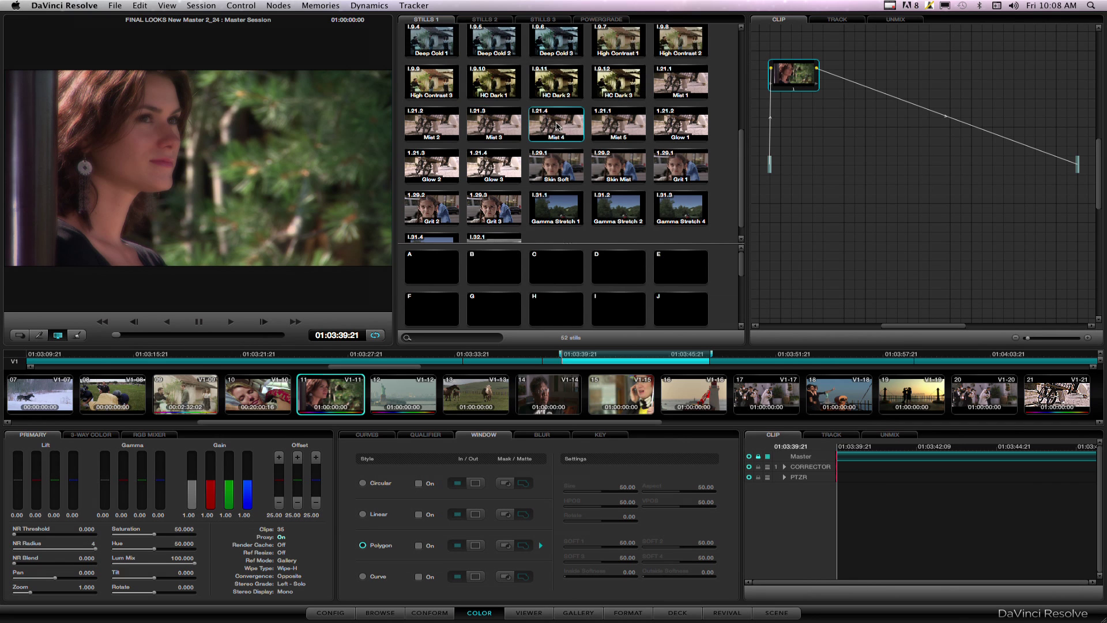
left_click(617, 132)
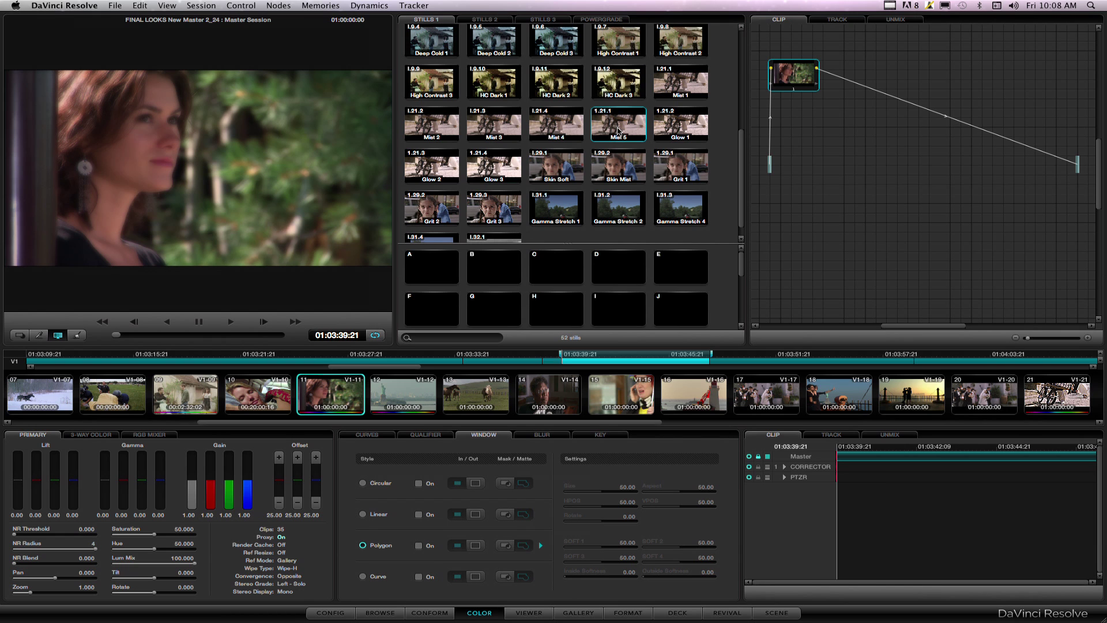
- Clear the mist look from clip 11 and apply the Glow 1, Glow 2 and Glow 3 stills in turn
middle_click(685, 128)
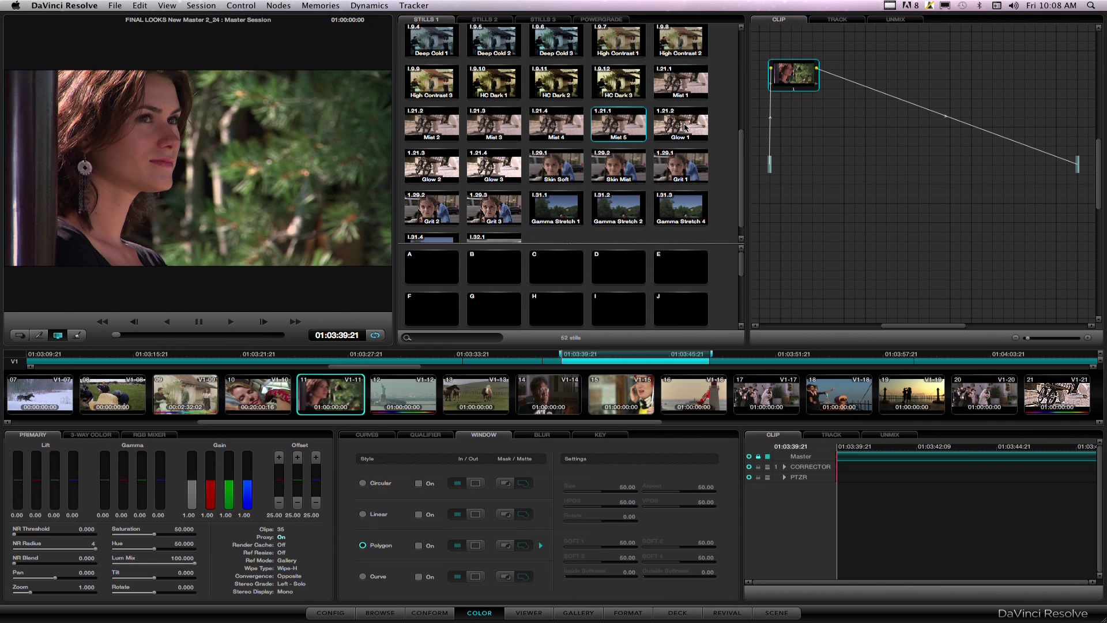
left_click(684, 128)
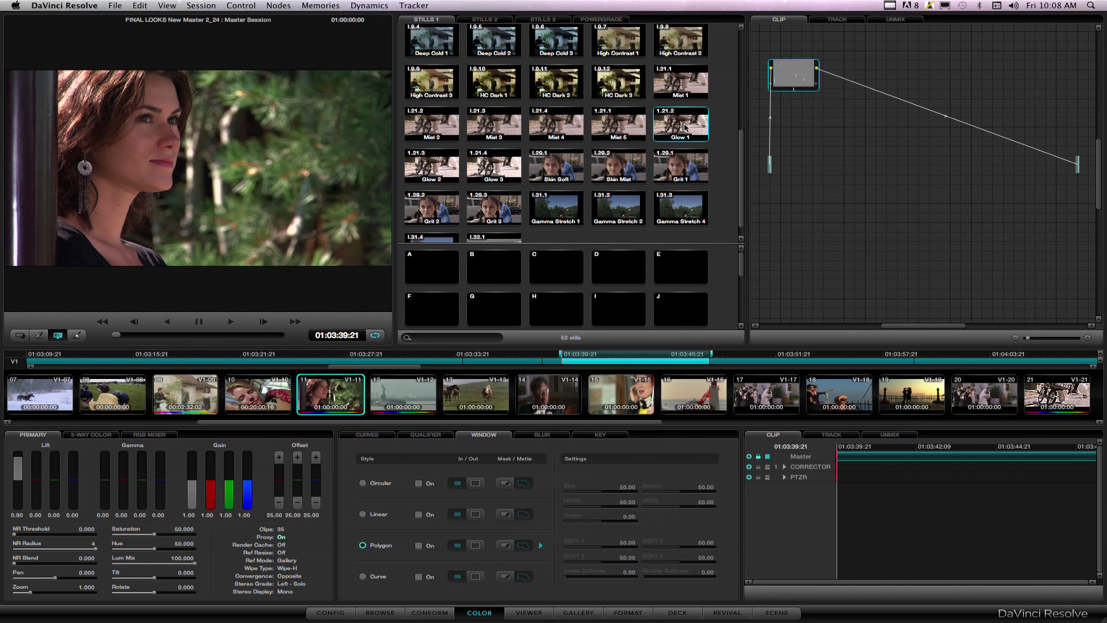
scroll(685, 128, "up", 1)
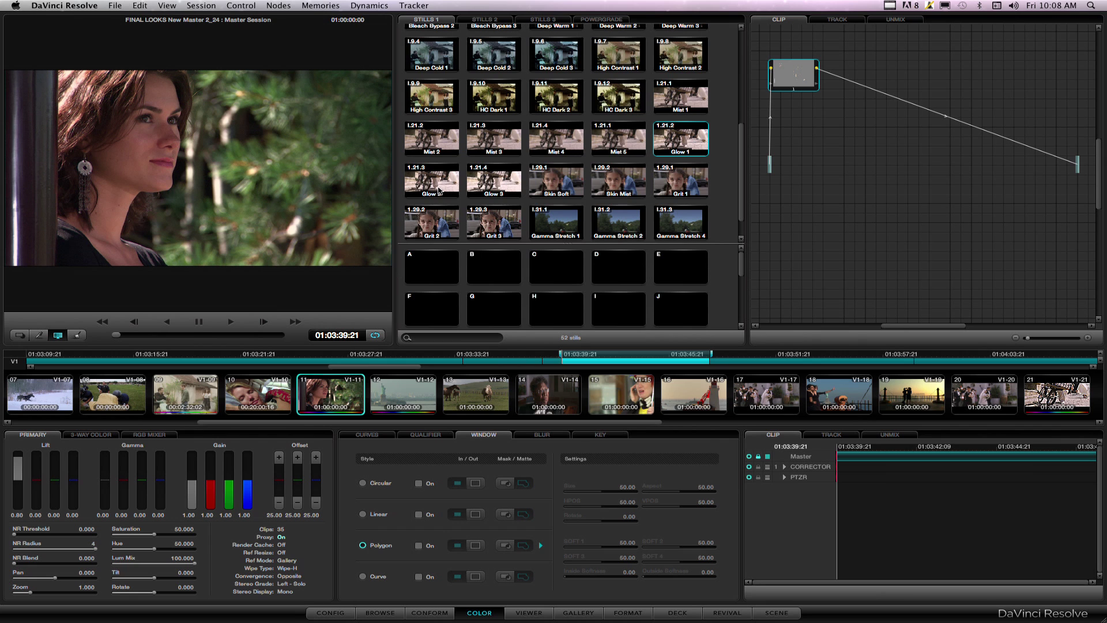
scroll(437, 189, "up", 1)
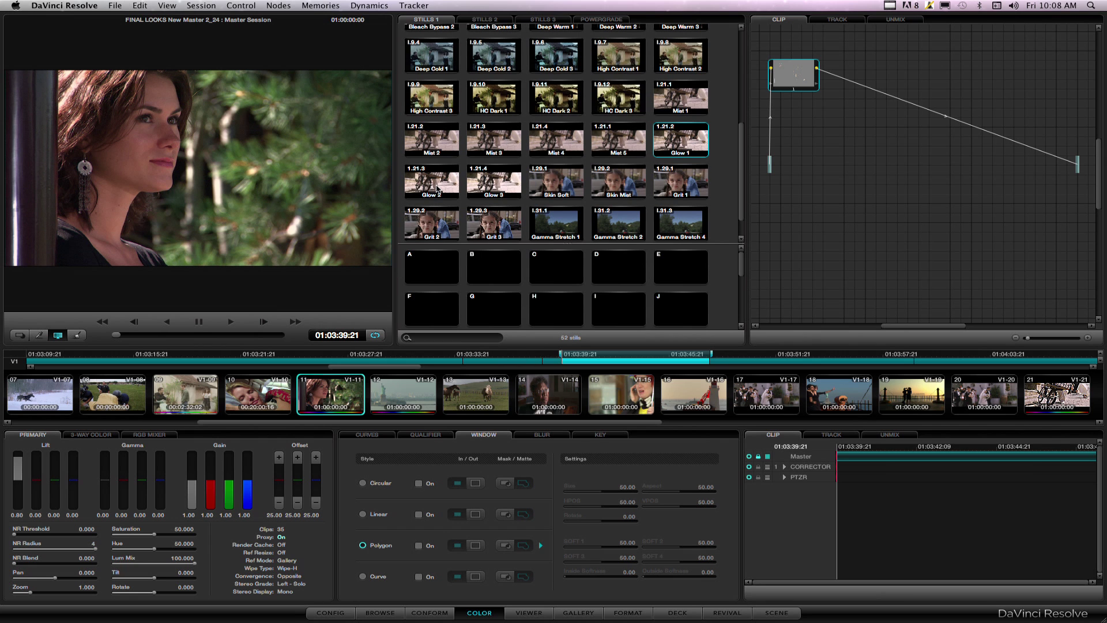
left_click(436, 188)
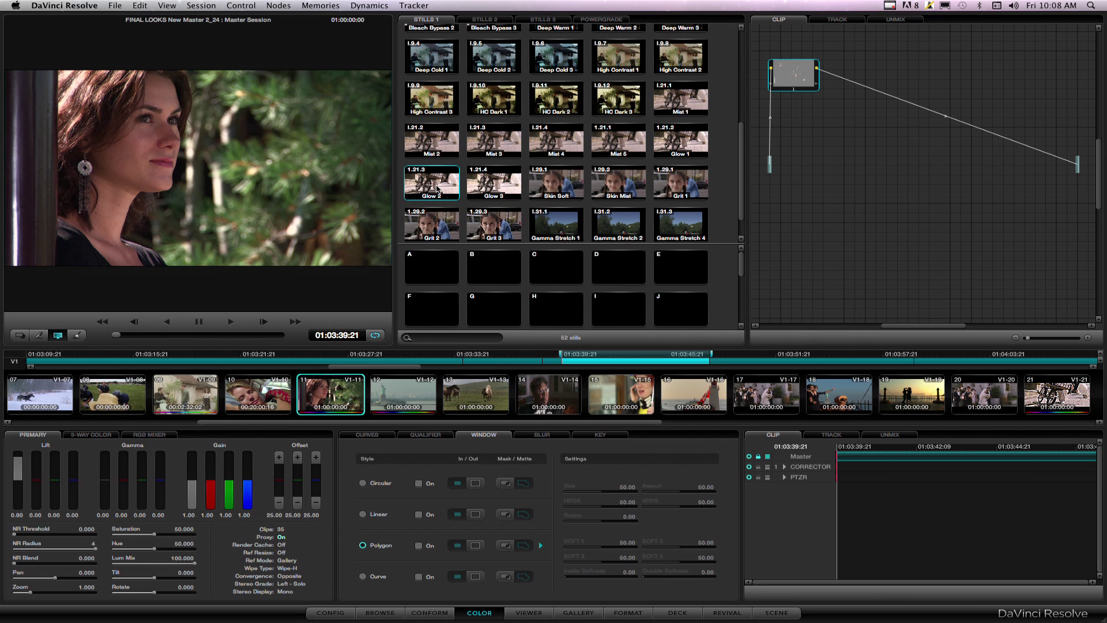
left_click(491, 189)
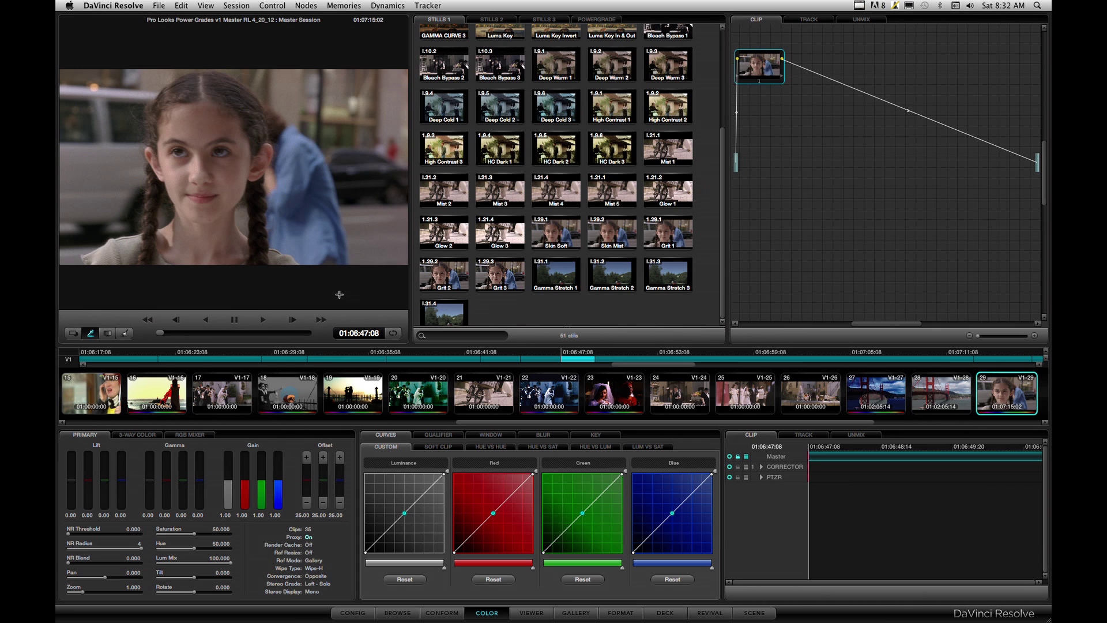
- Apply the Skin Soft and Skin Mist stills in turn to clip 29, checking each look in the enlarged viewer
double_click(558, 234)
left_click(540, 615)
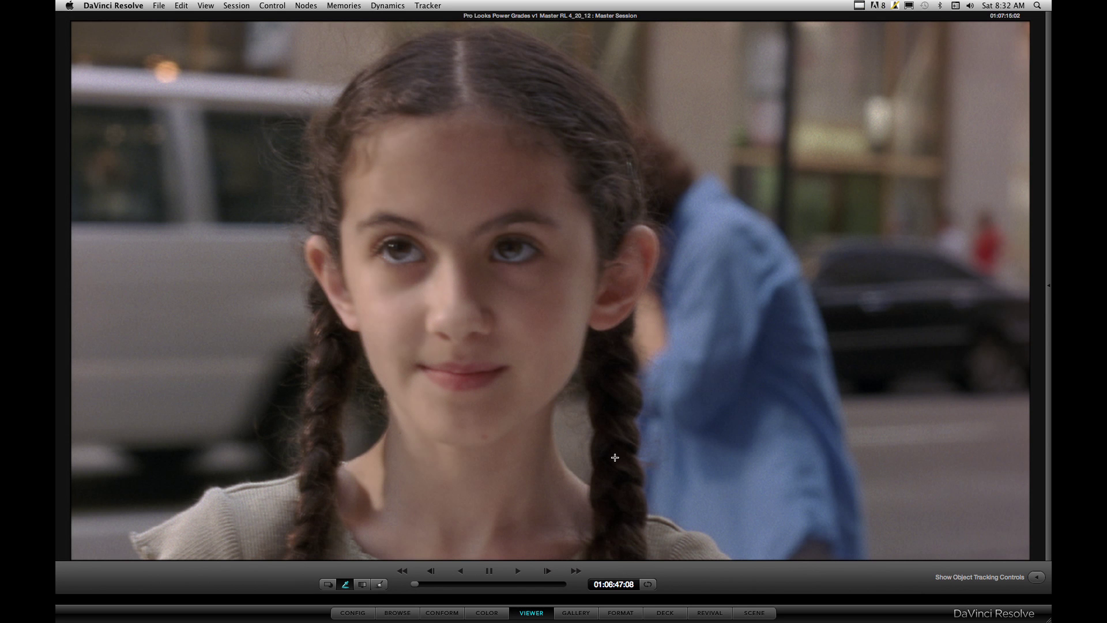
left_click(487, 613)
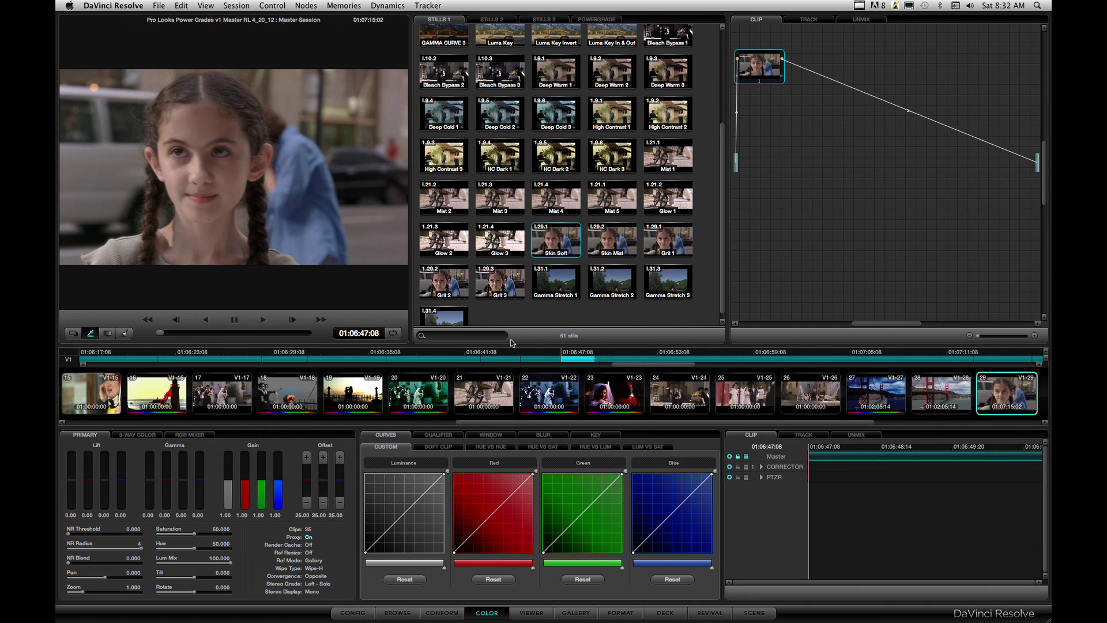
double_click(611, 248)
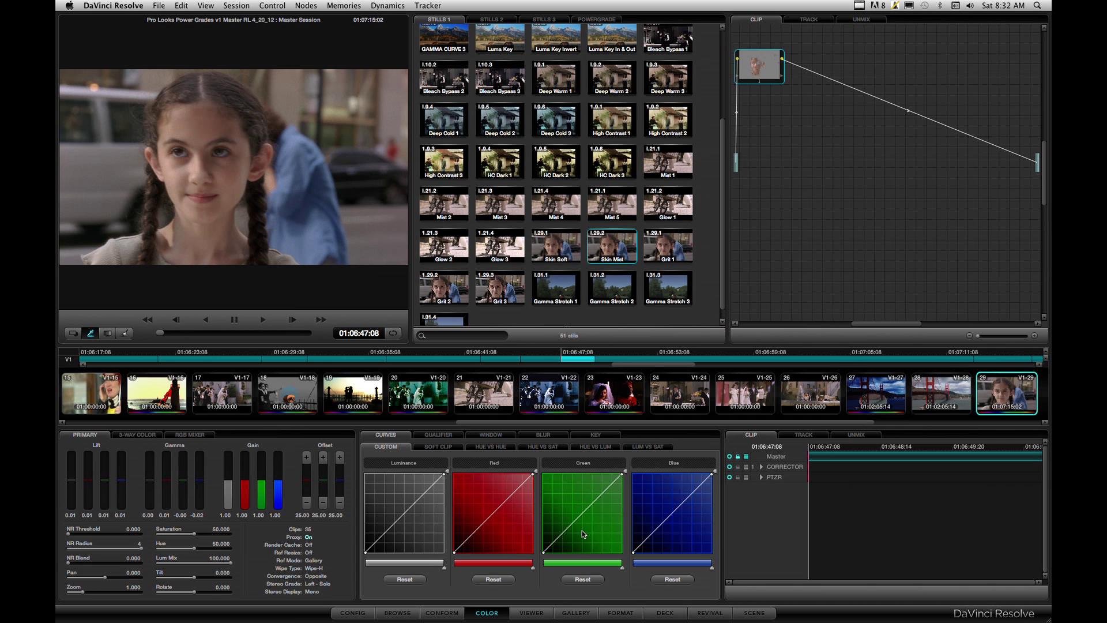
left_click(531, 612)
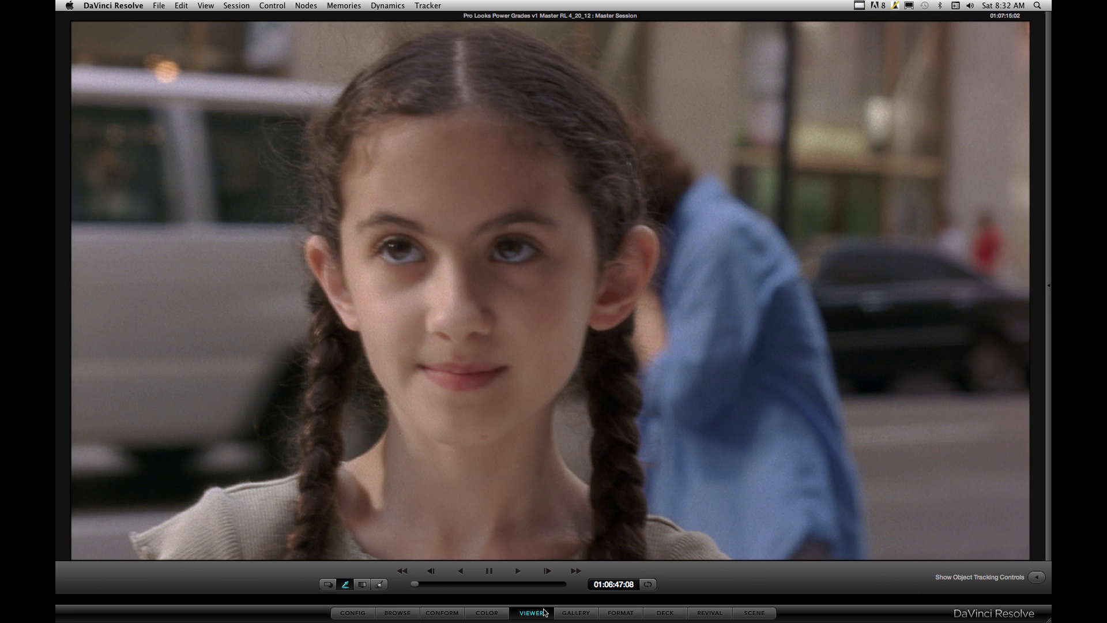
- Return to the Color page and apply the Grit 1, Grit 2 and Grit 3 stills in turn to clip 29
left_click(496, 614)
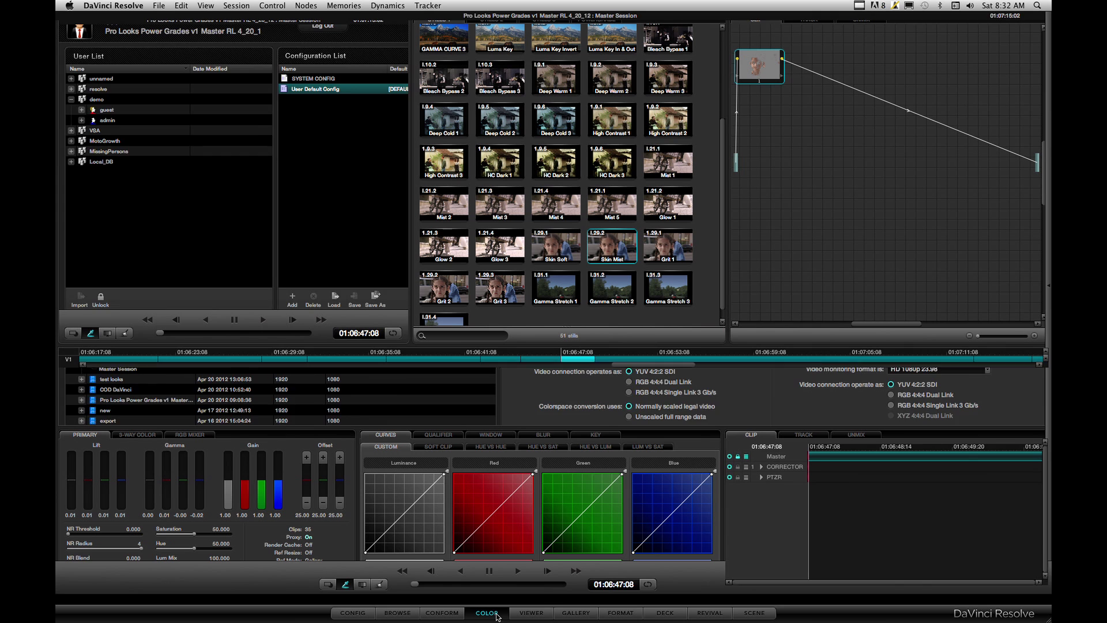
scroll(678, 248, "down", 1)
double_click(677, 249)
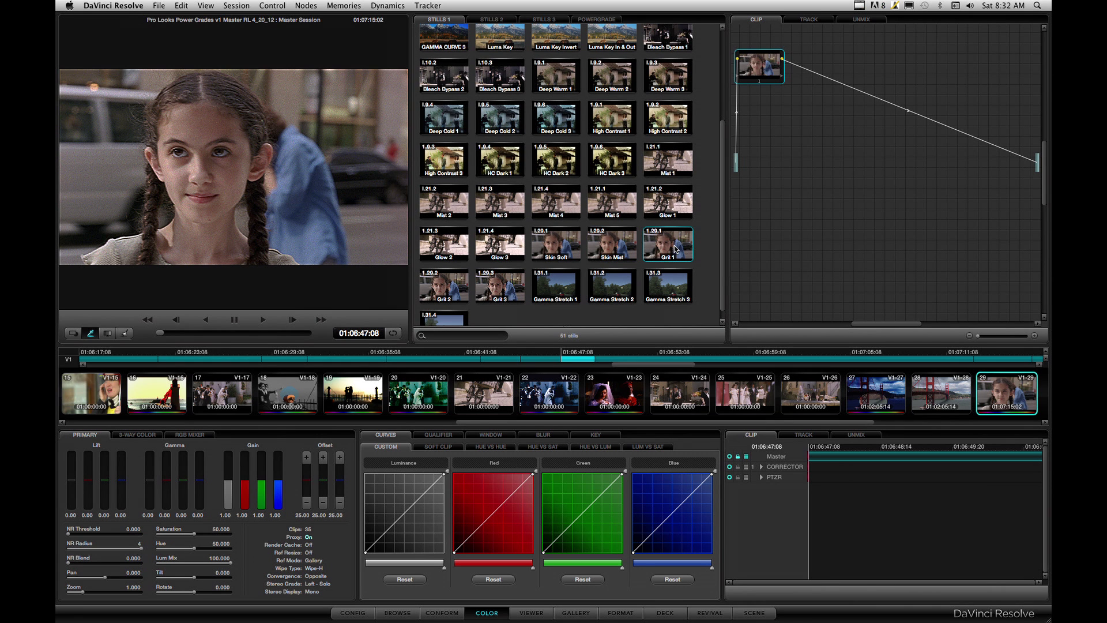
double_click(450, 287)
scroll(451, 286, "down", 3)
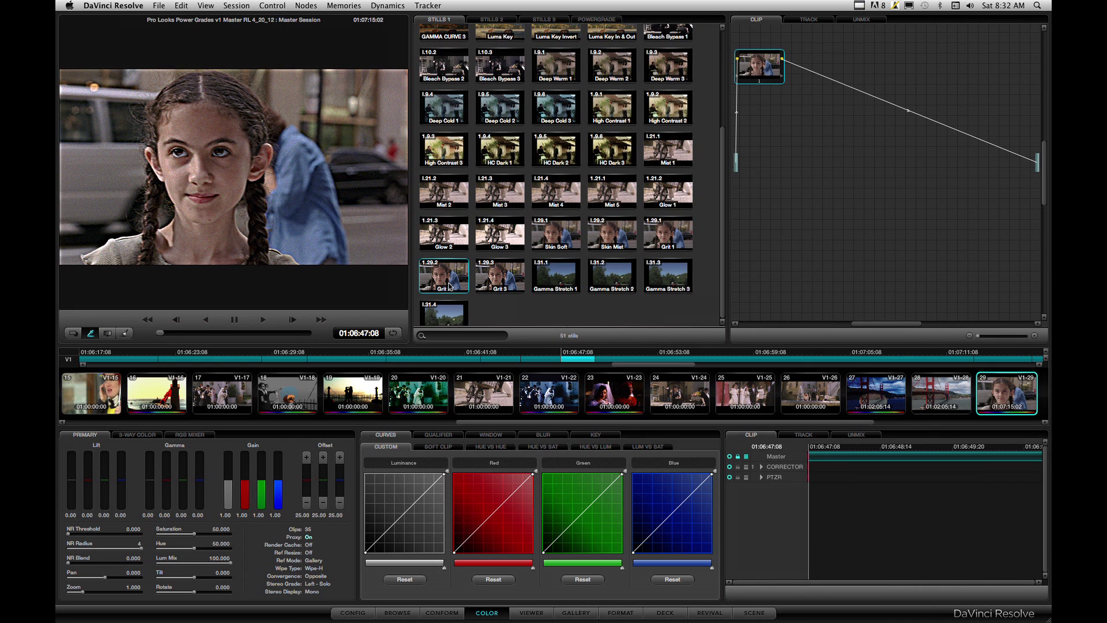
double_click(504, 282)
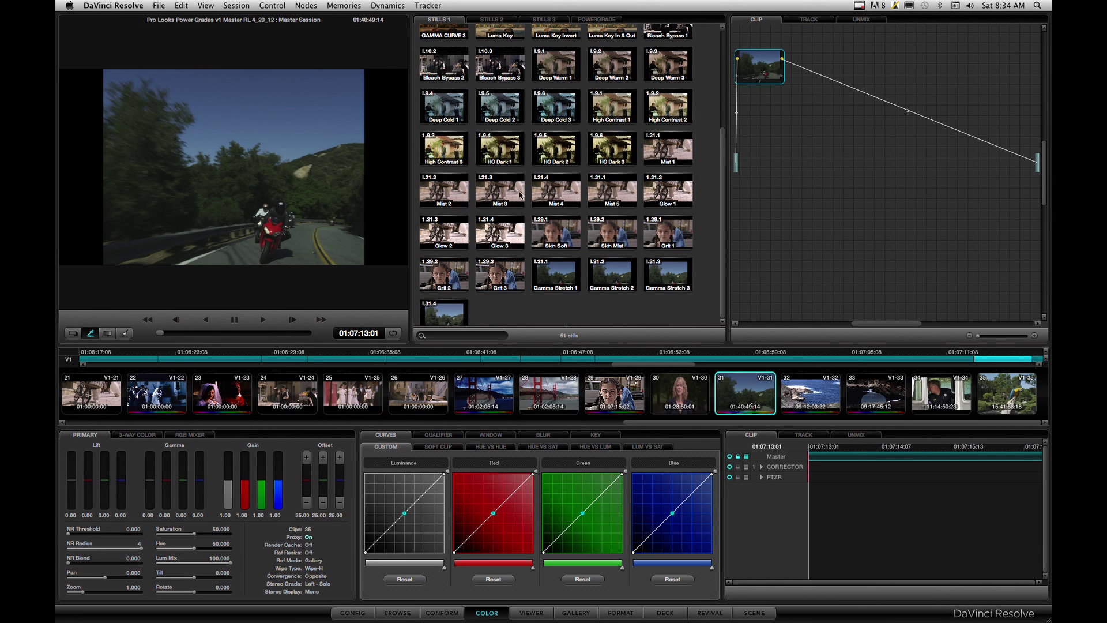
- Apply the Gamma Stretch 1, Gamma Stretch 2 and Gamma Stretch 3 stills and the gallery's last still, 1.31.4, in turn to clip 31
double_click(558, 282)
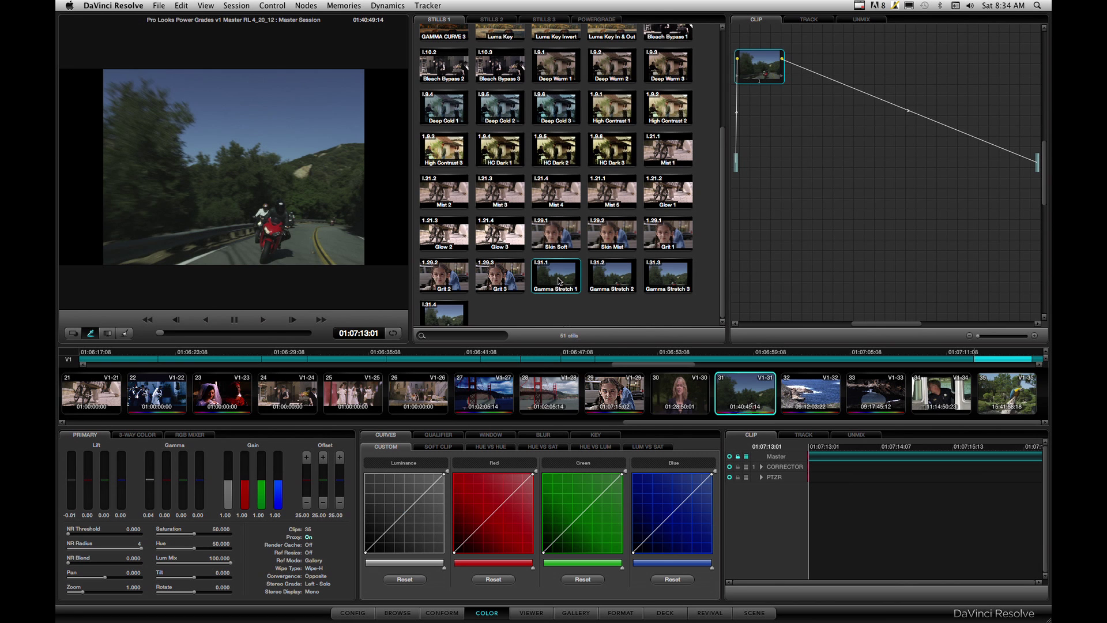
double_click(606, 278)
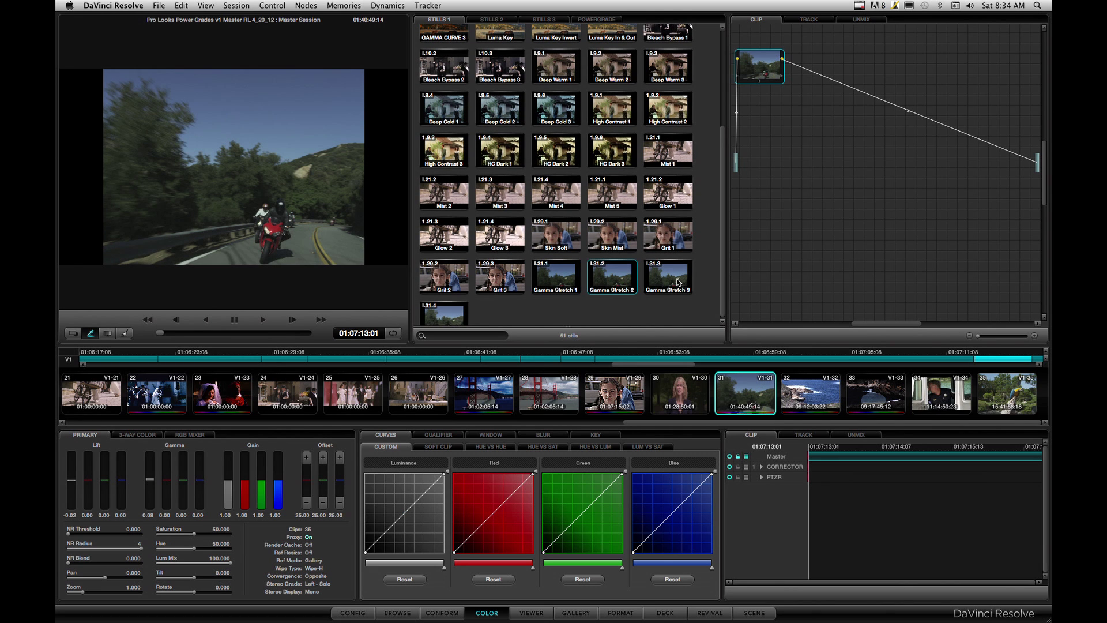
double_click(678, 282)
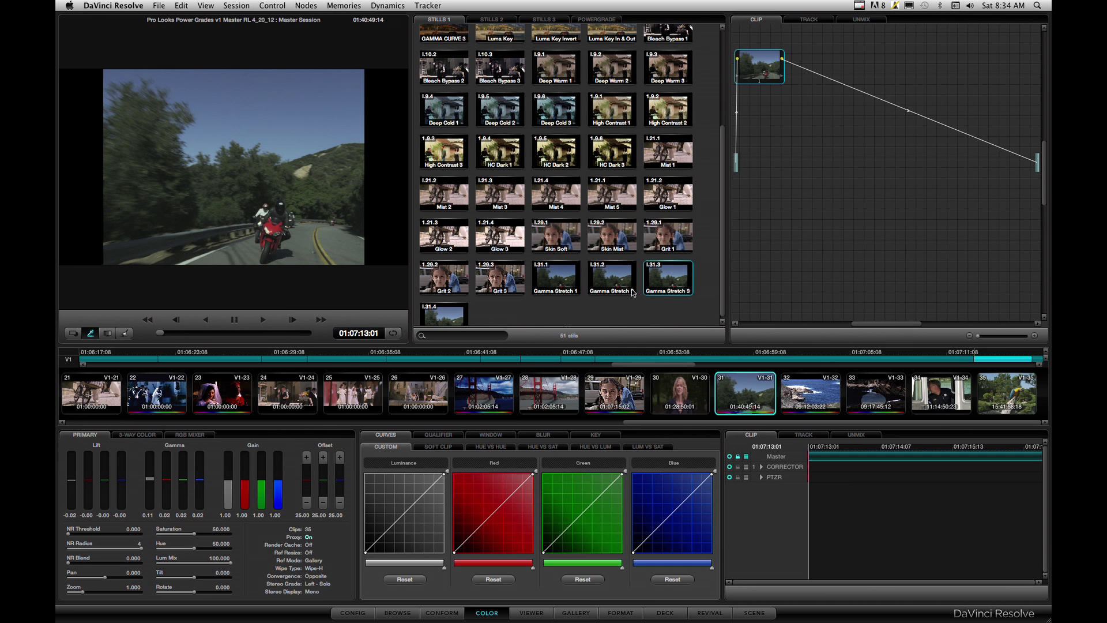
double_click(441, 317)
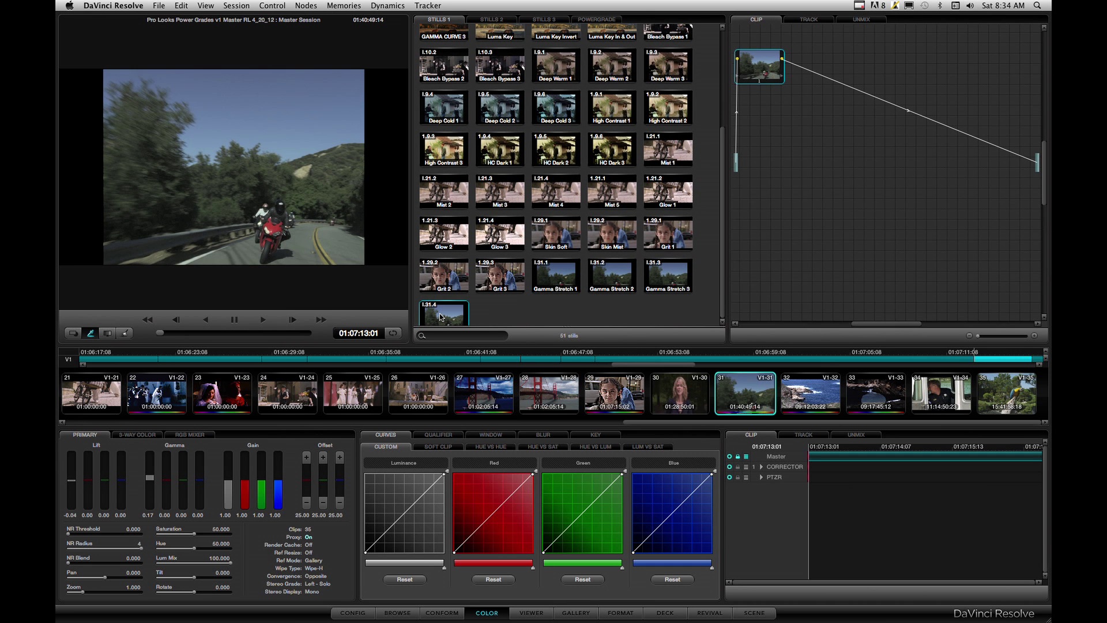